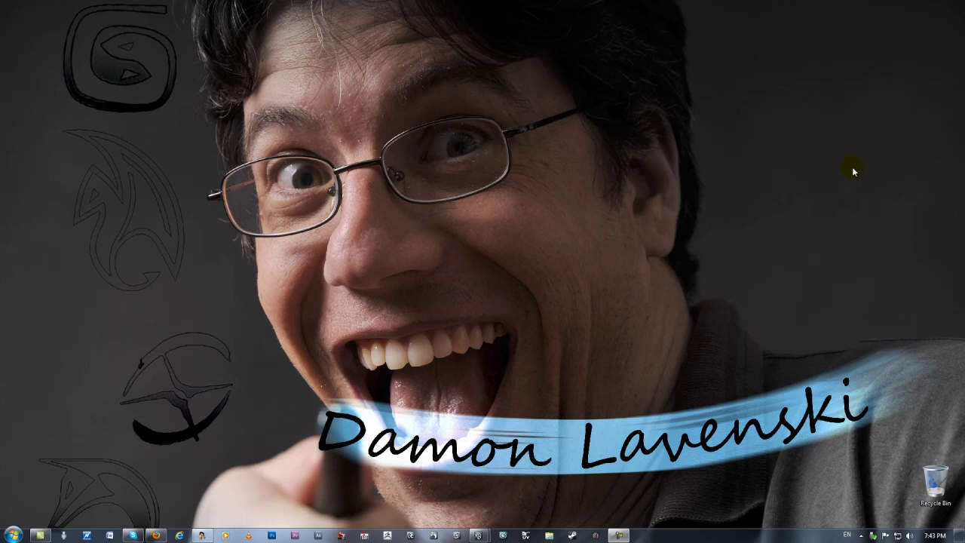
Step: Bring Maya to the front, show the Rigging shelf and minimize the Outliner
mouse_move(480, 537)
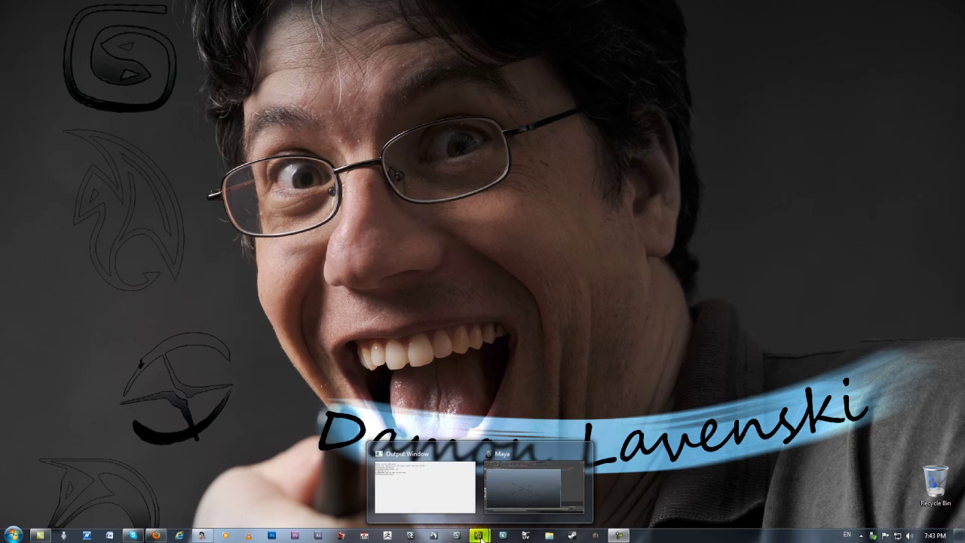
click(528, 486)
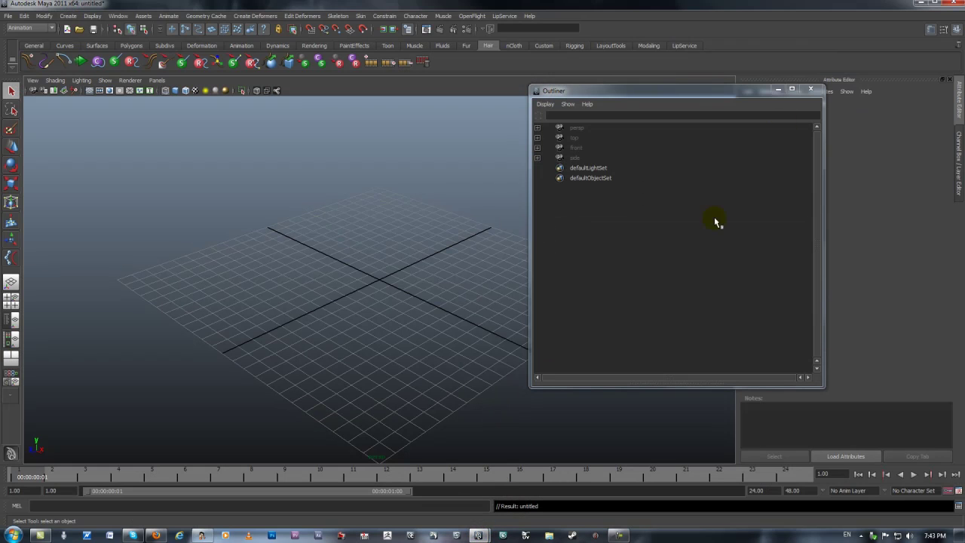
drag(743, 93, 770, 113)
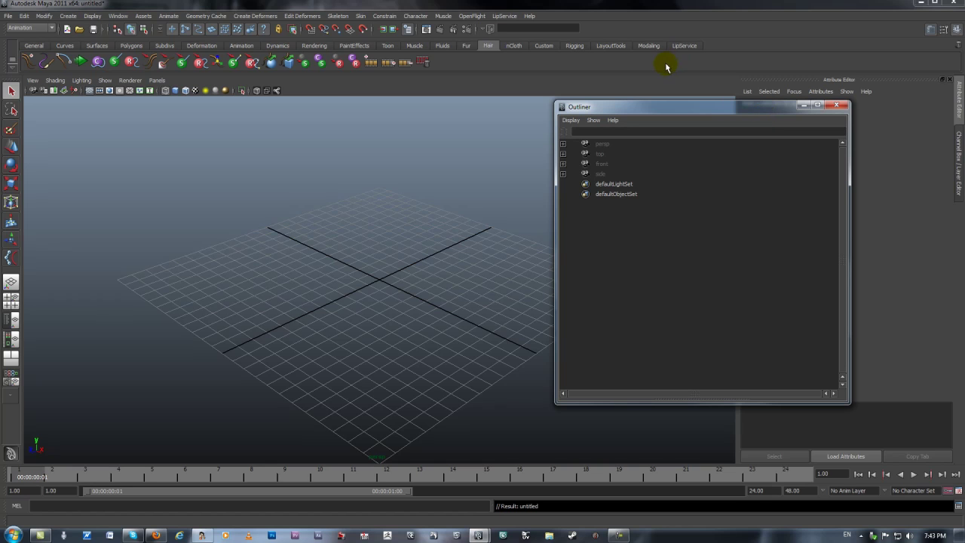
click(576, 46)
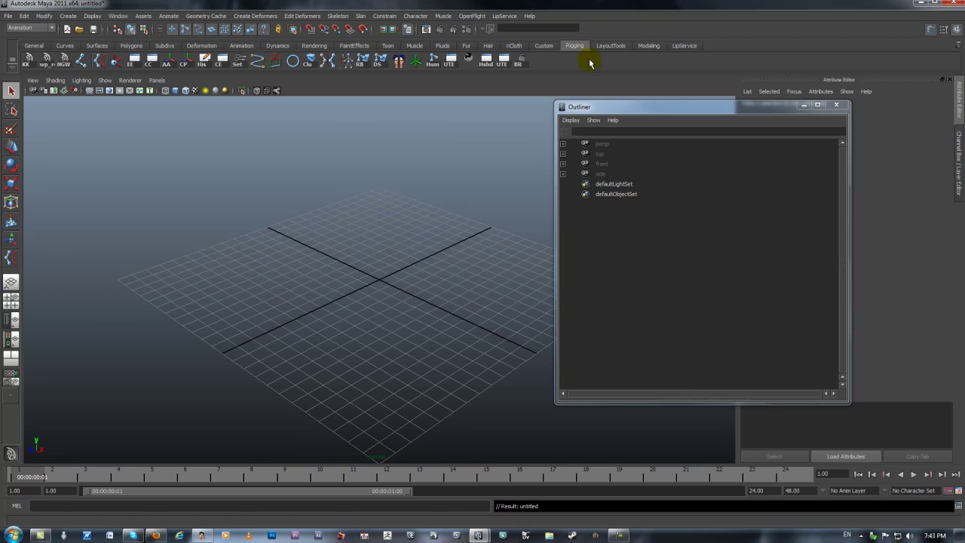
click(804, 105)
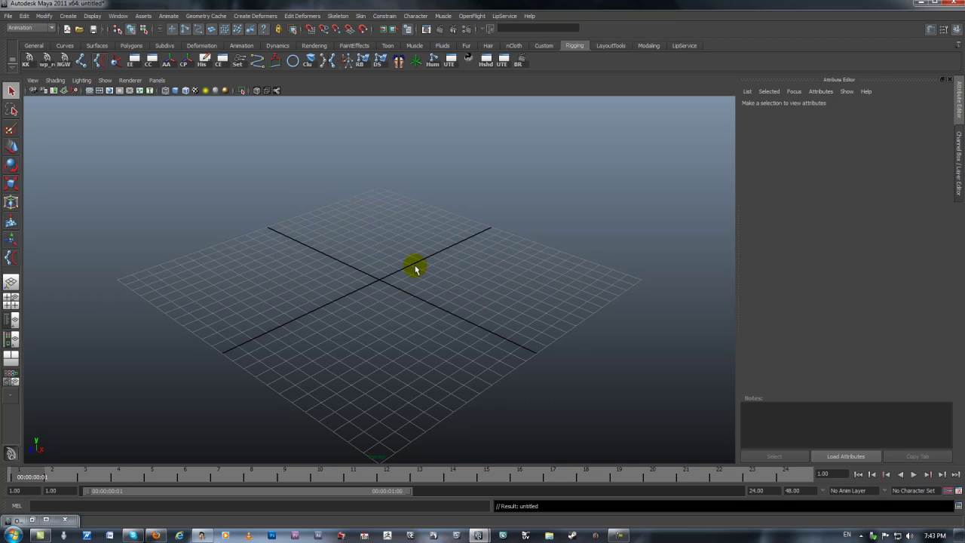
Step: Maximize the front orthographic view and pick Skeleton > Joint Tool from the hotbox
key(space)
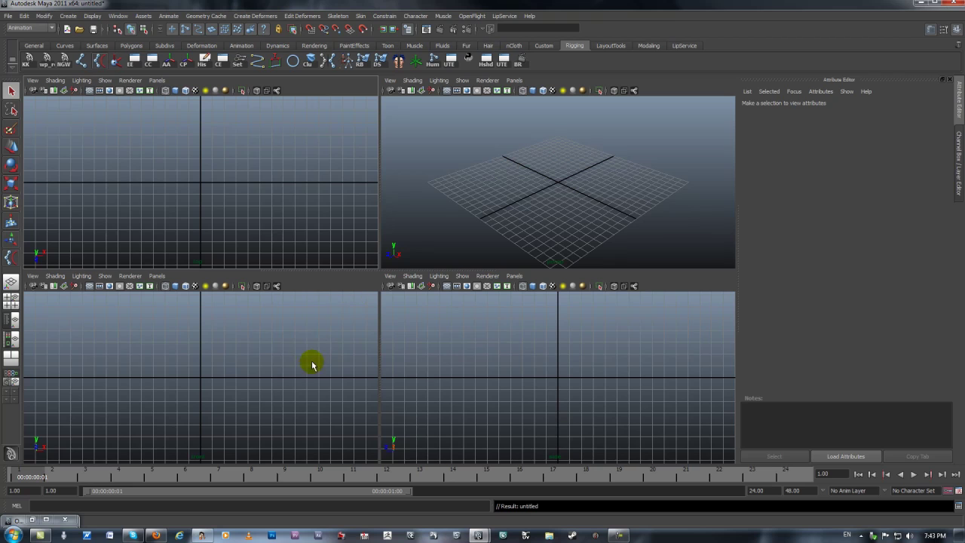
key(space)
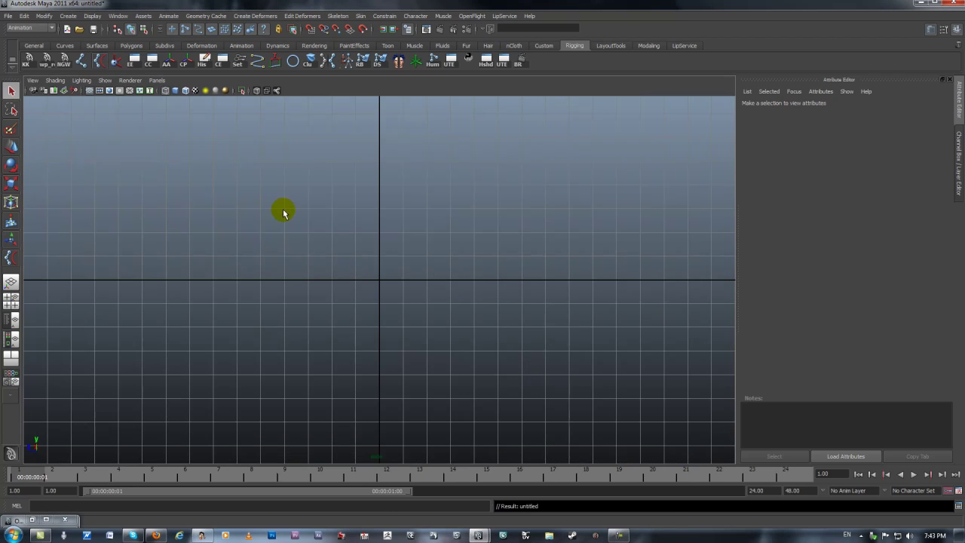
key(space)
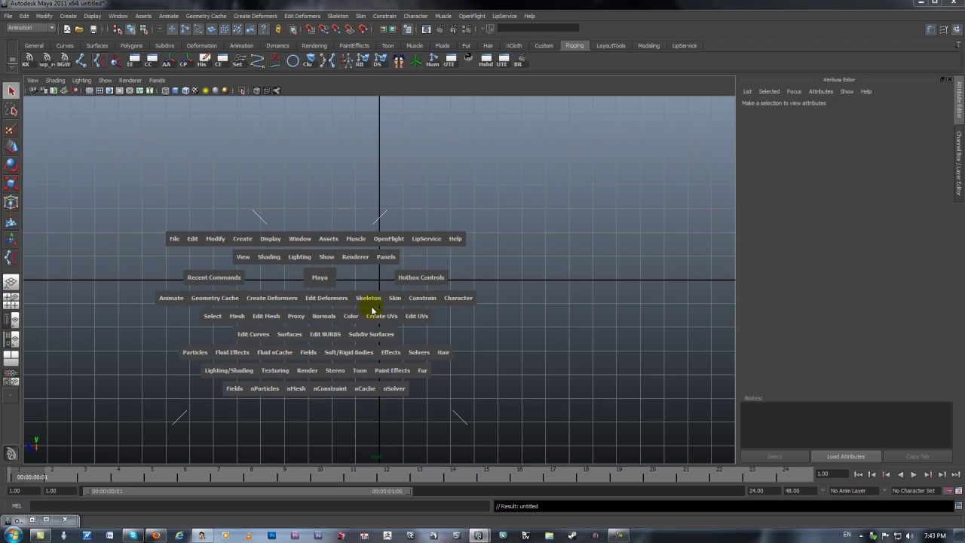
drag(361, 296, 402, 321)
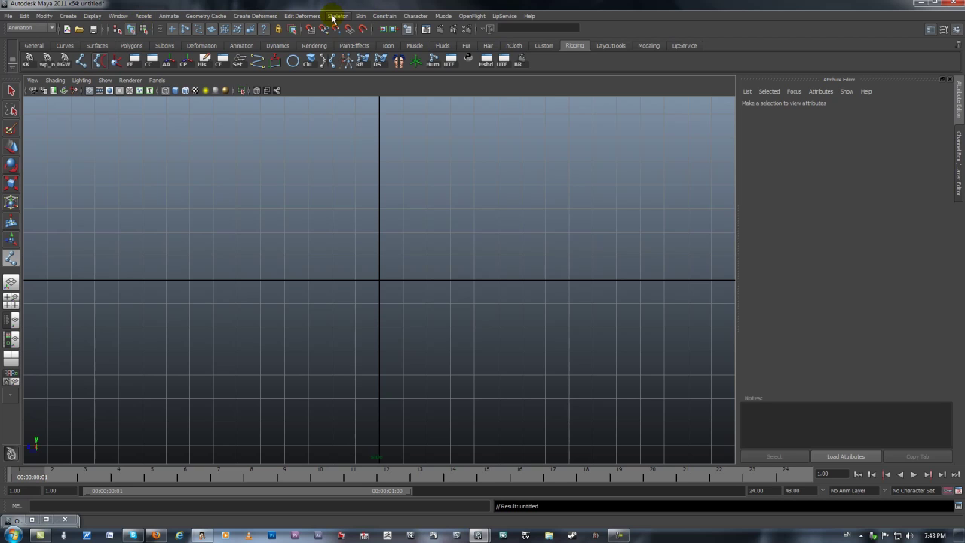
Step: Place six joints from the origin curving down and right, then finish the chain
click(380, 281)
click(439, 300)
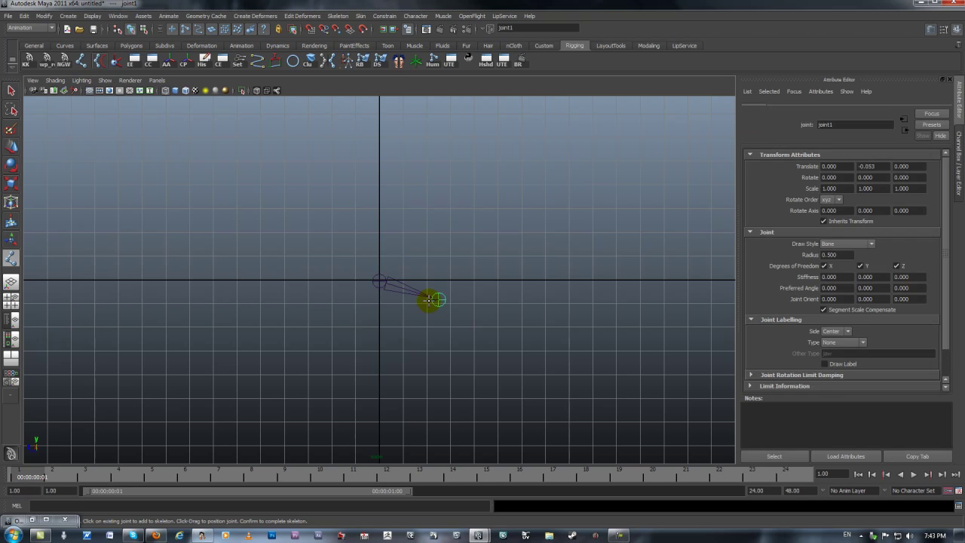
click(489, 336)
click(521, 373)
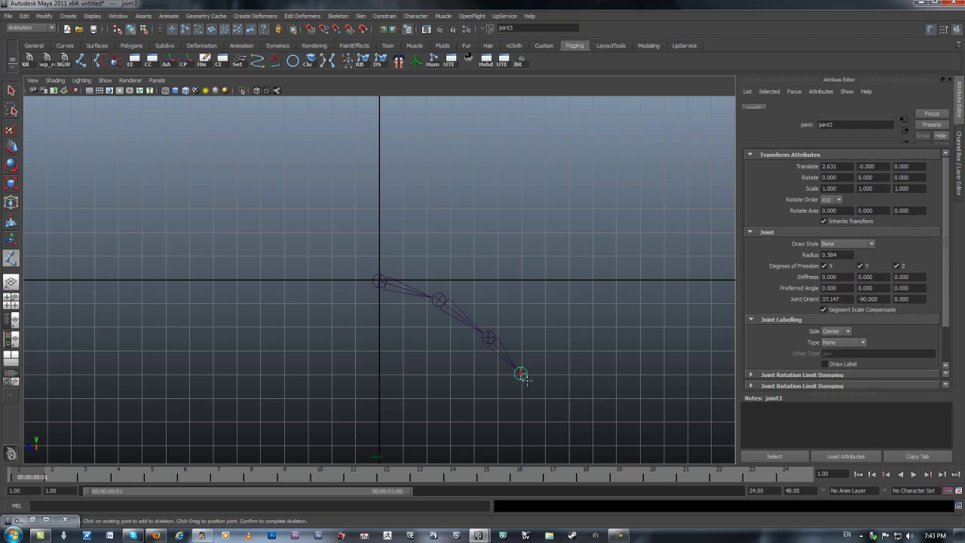
click(547, 414)
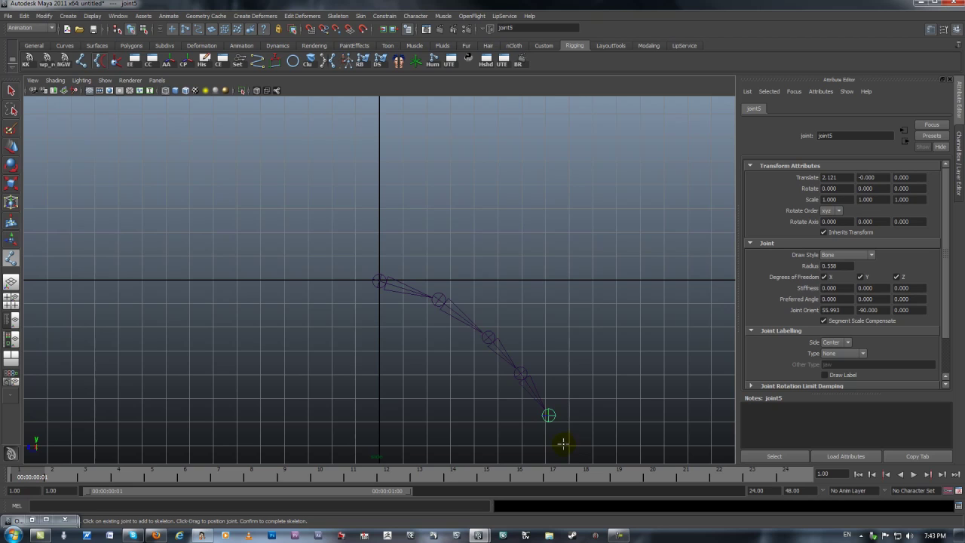
click(560, 435)
key(Return)
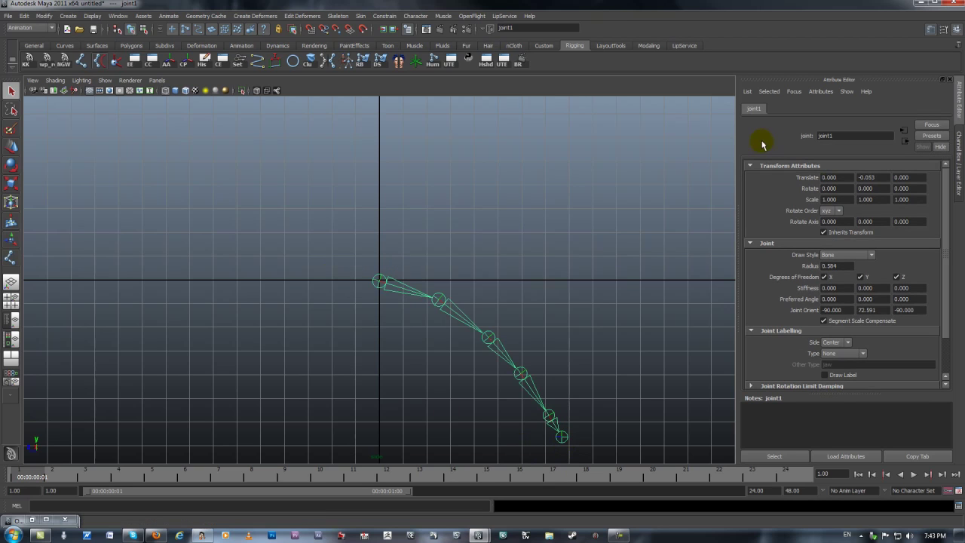
Step: Rename joint1 to bn_tileA01 in the Attribute Editor name field
double_click(882, 137)
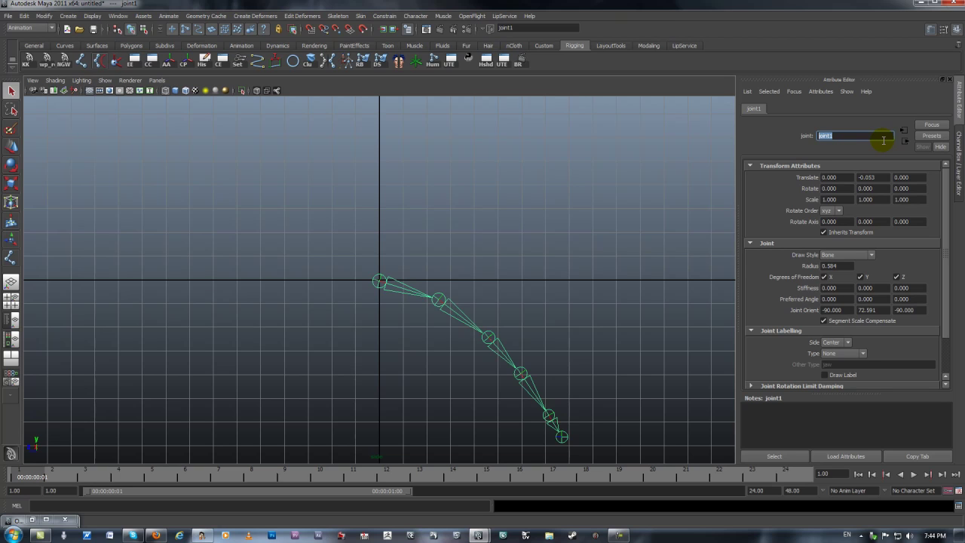
text(bn_tile)
text(A01)
key(Return)
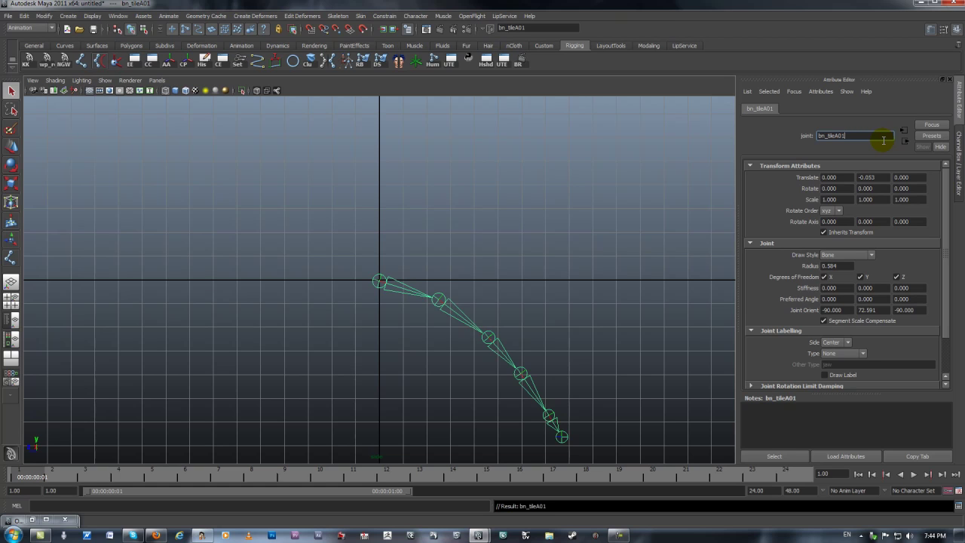
double_click(823, 135)
click(829, 135)
Step: Rename the second joint to bn_tileB01
double_click(851, 136)
key(ctrl+c)
click(440, 300)
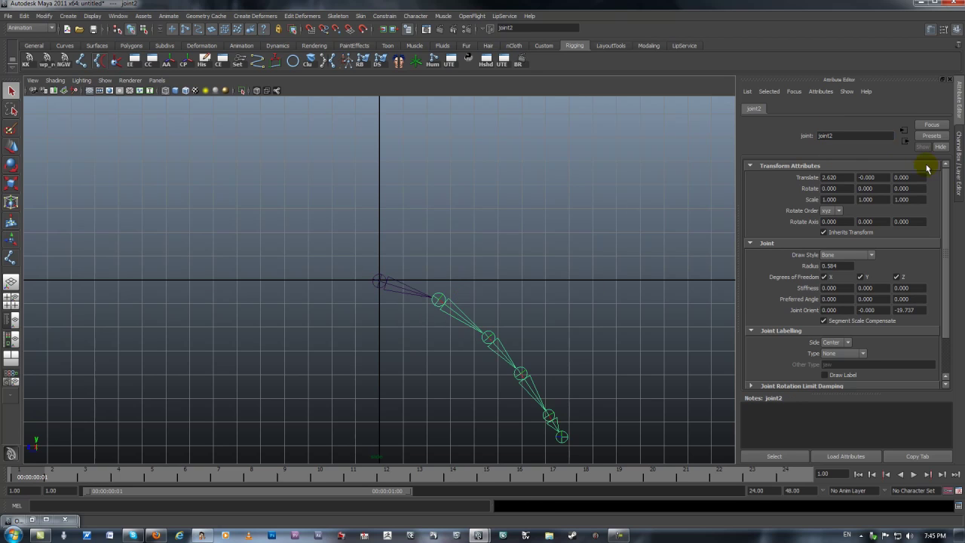
double_click(845, 137)
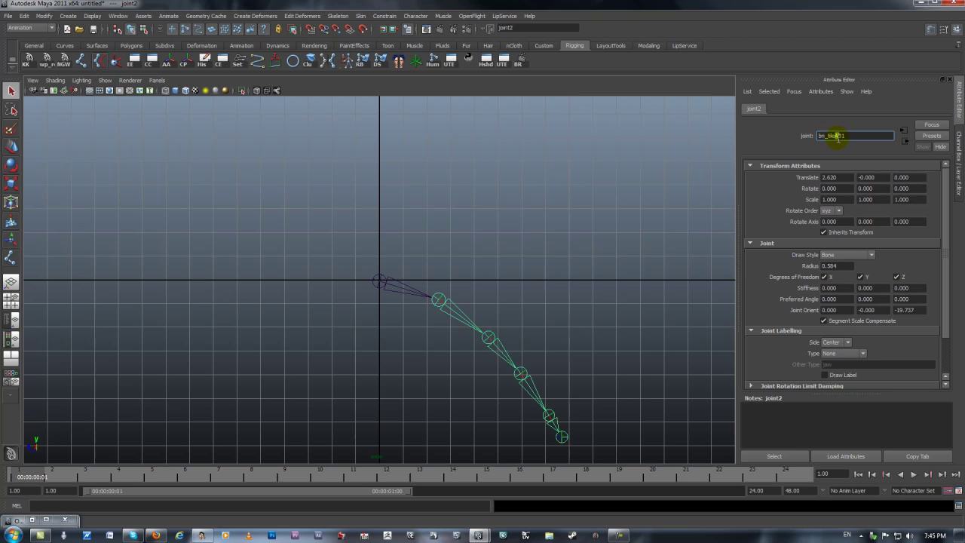
text(bn_tileB01)
key(Return)
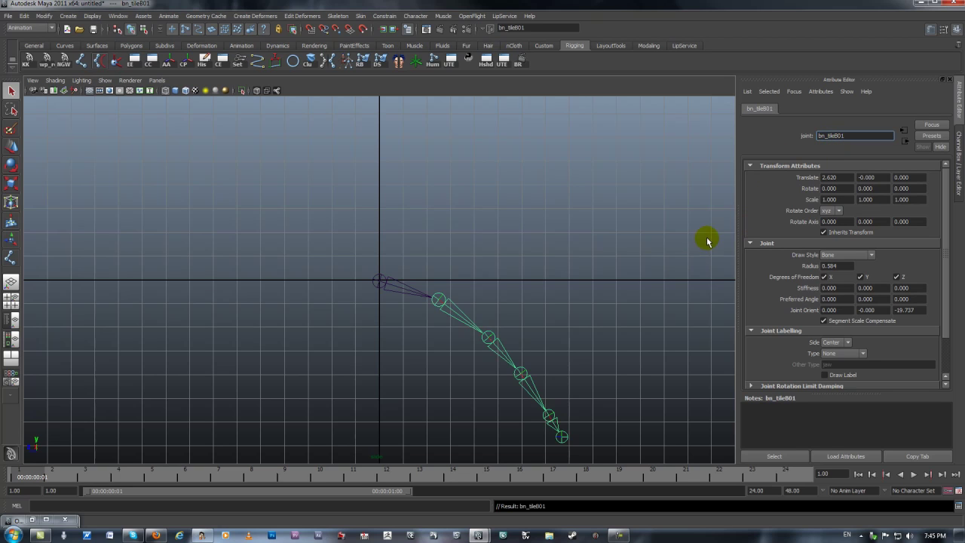
Step: Rename the third joint to bn_tileC01
click(480, 359)
double_click(865, 139)
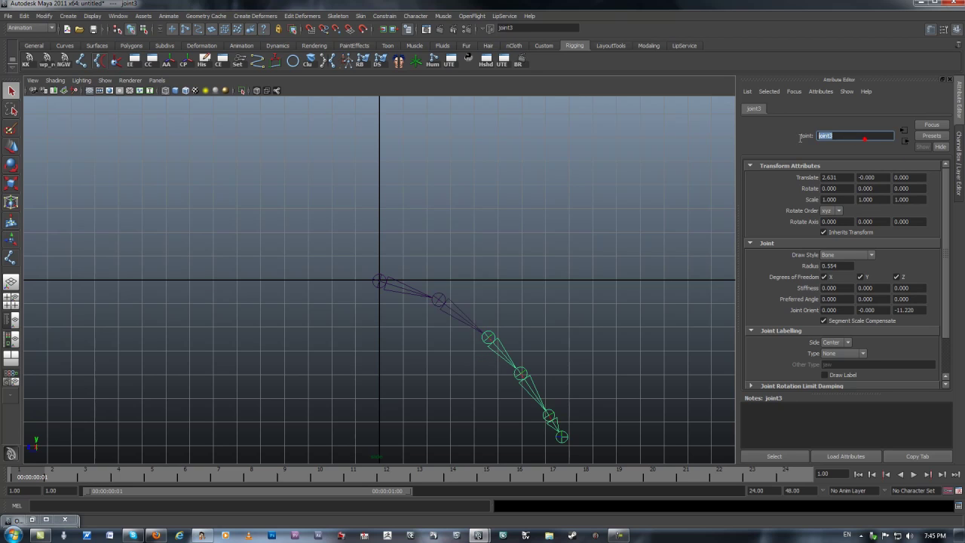
click(822, 140)
text(bn_tileA01C)
key(Return)
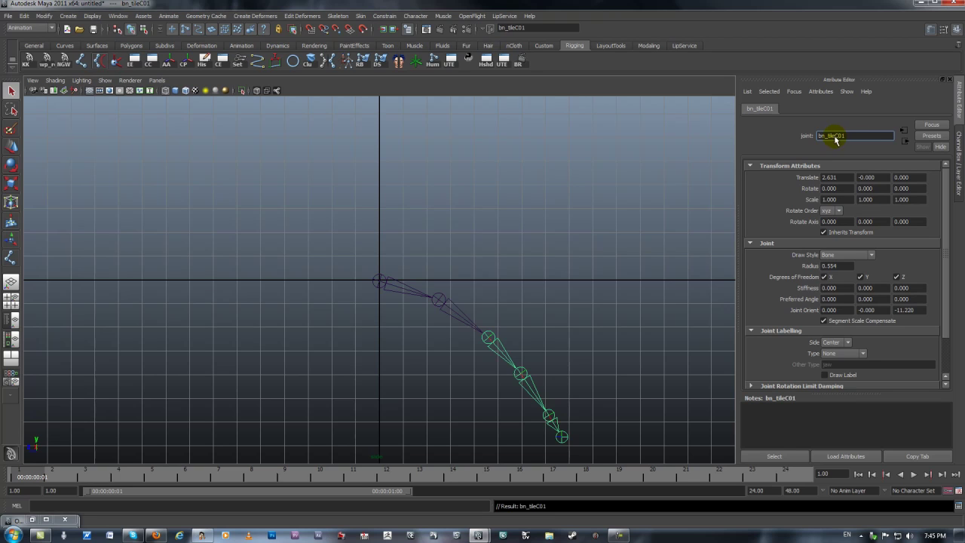
Step: Rename the fourth joint to bn_tileD01
click(535, 395)
double_click(829, 137)
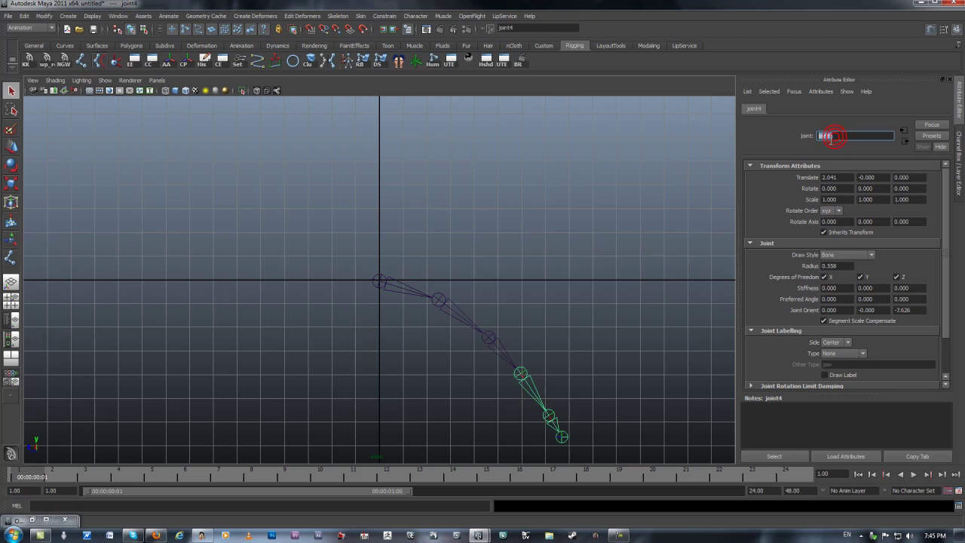
key(ctrl+v)
drag(834, 136, 838, 136)
text(D)
key(Return)
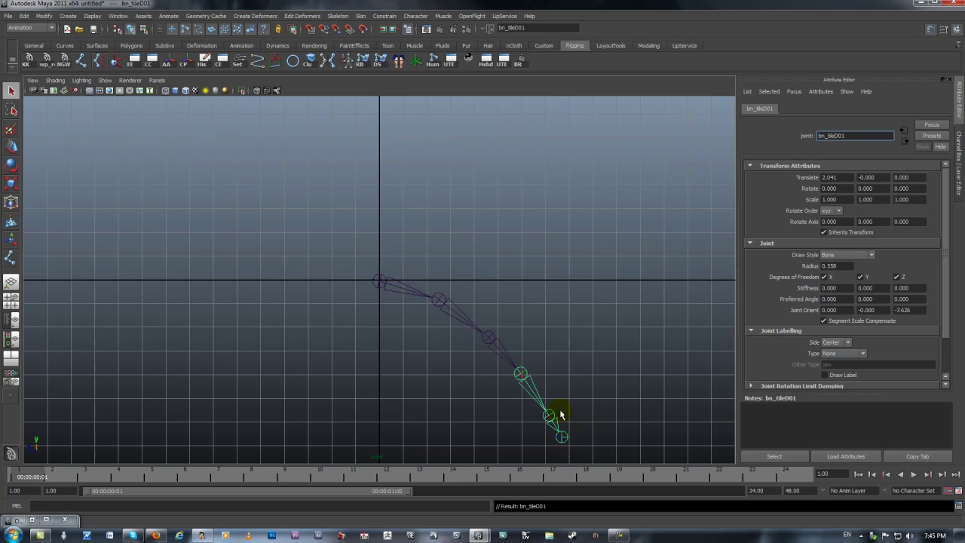
Step: Rename the fifth joint to bn_tileE01
click(551, 417)
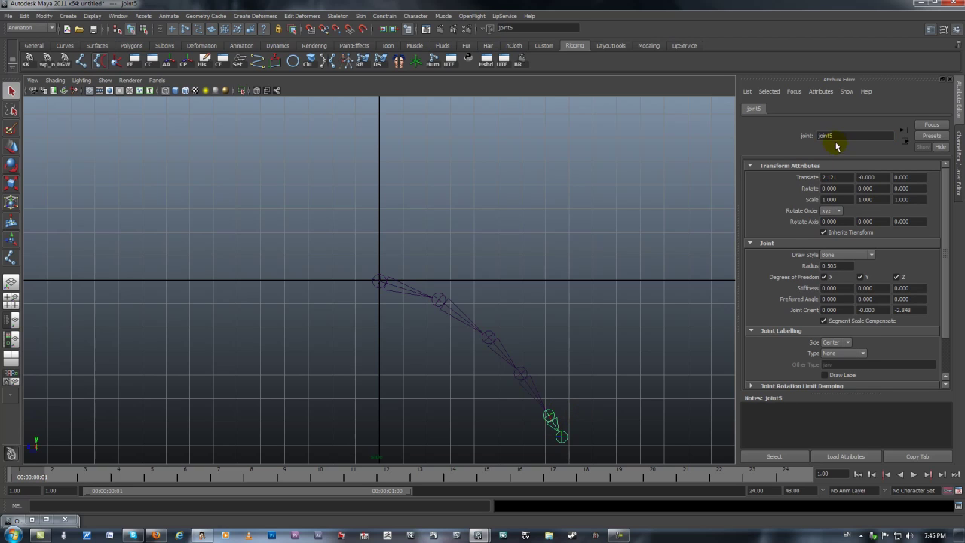
drag(836, 139, 814, 137)
text(bn_tileA01)
click(836, 136)
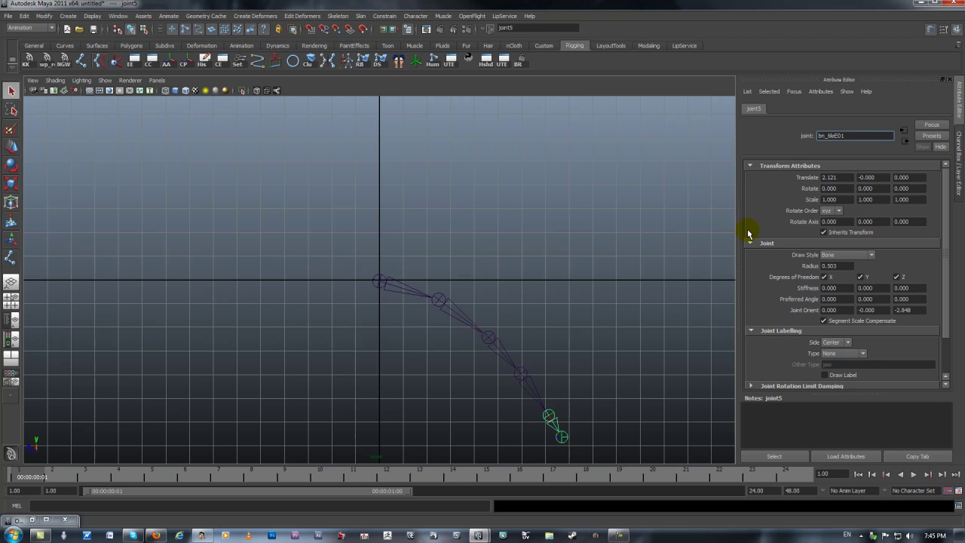
key(Return)
Step: Rename the tail-tip joint to be_tileEdn01
click(558, 438)
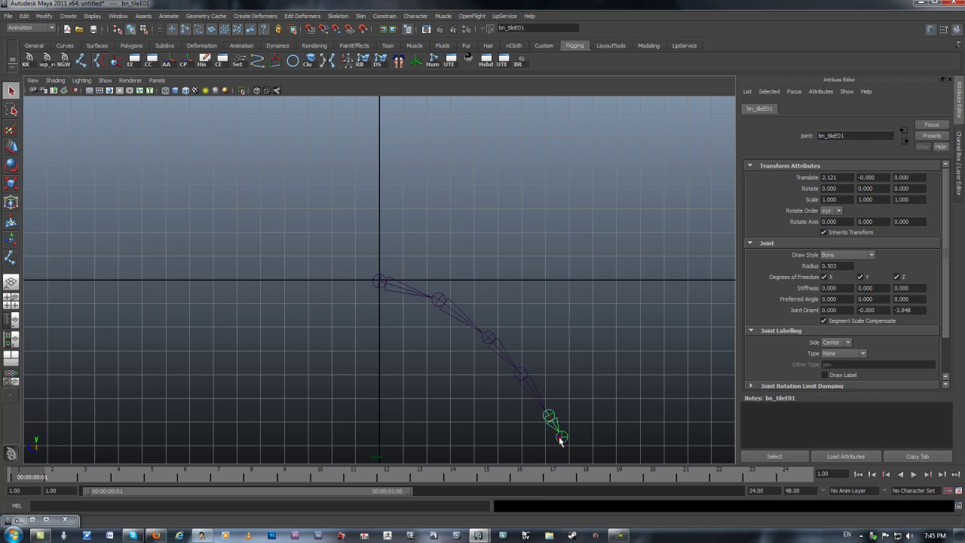
double_click(836, 135)
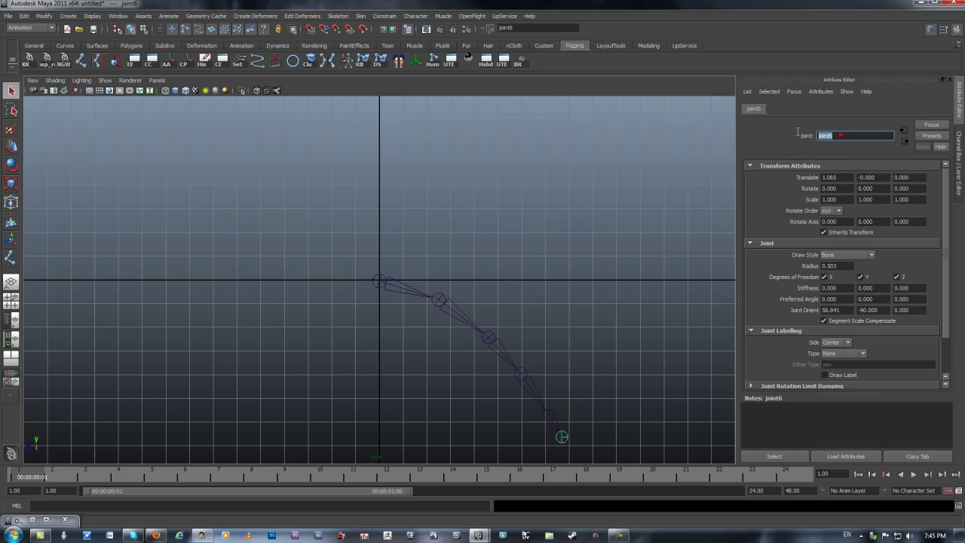
text(bn_tileA01)
click(824, 135)
text(e_tileEdn01)
key(Return)
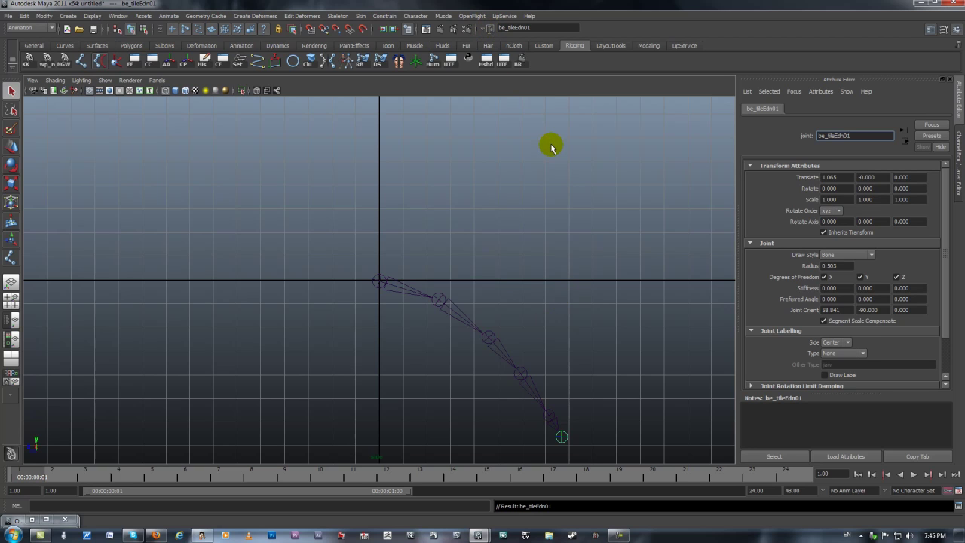
click(555, 216)
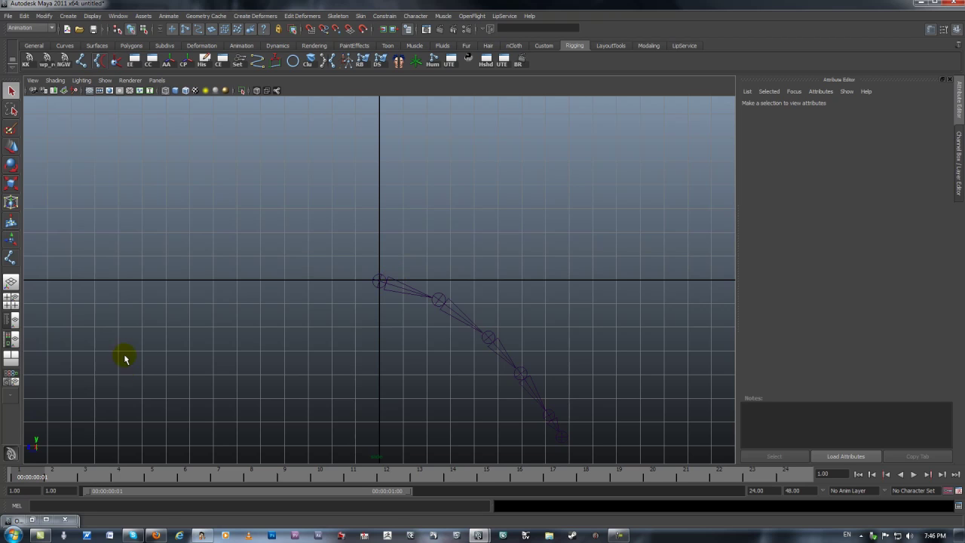
Step: Switch to the Persp/Outliner layout and expand the bn_tileA01 joint hierarchy down to the tip
click(10, 320)
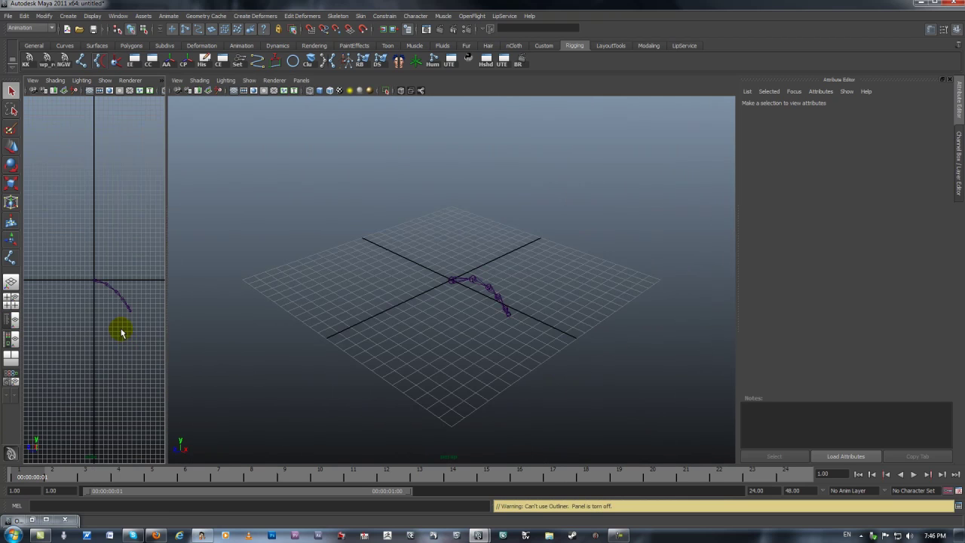
click(14, 318)
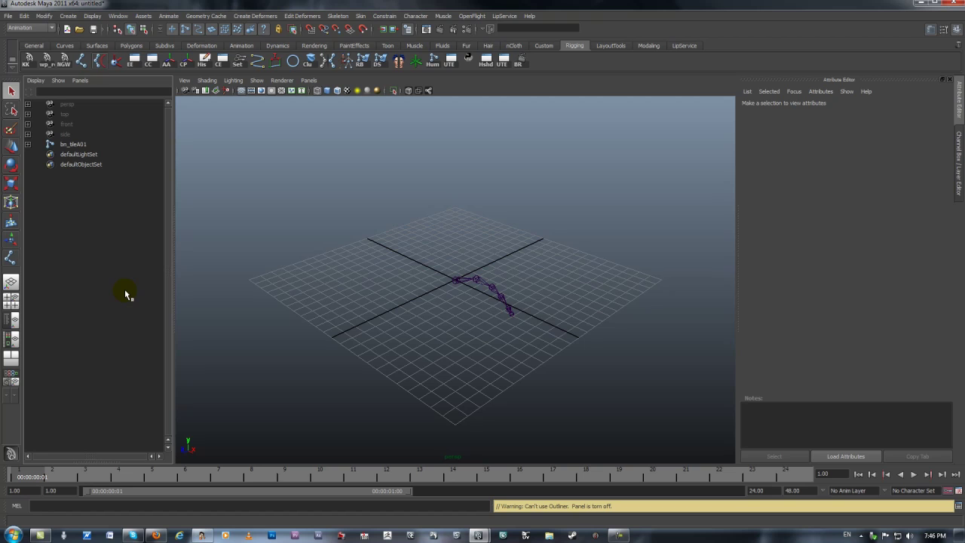
click(29, 144)
click(29, 154)
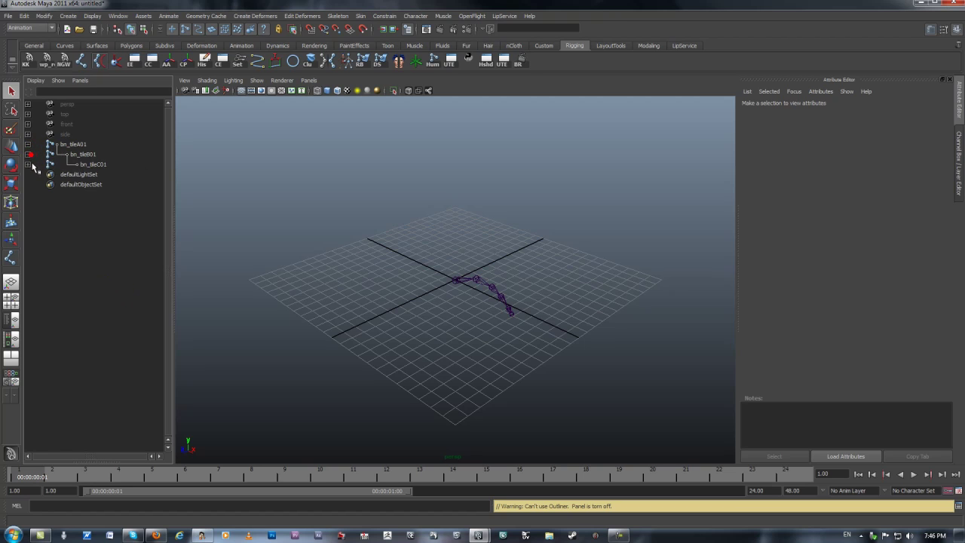
click(33, 164)
click(29, 164)
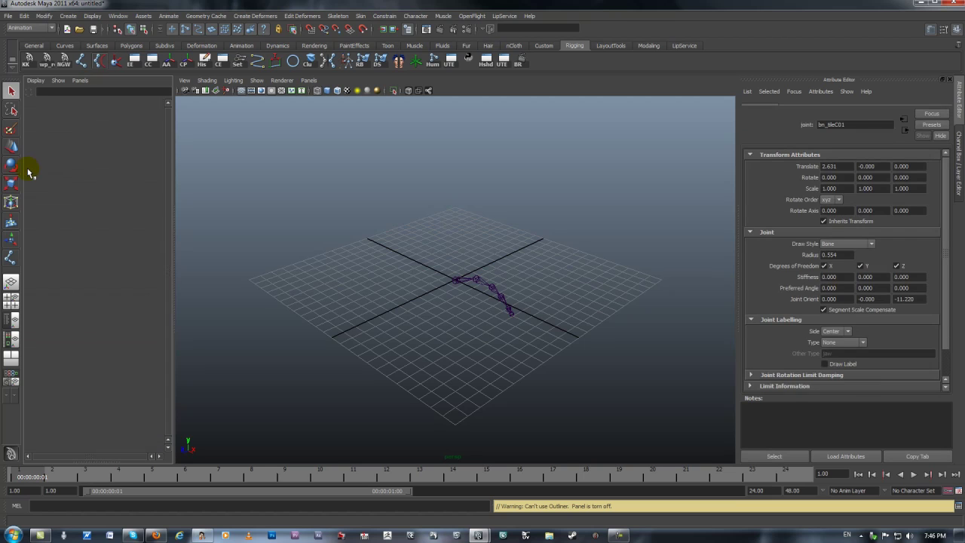
click(28, 174)
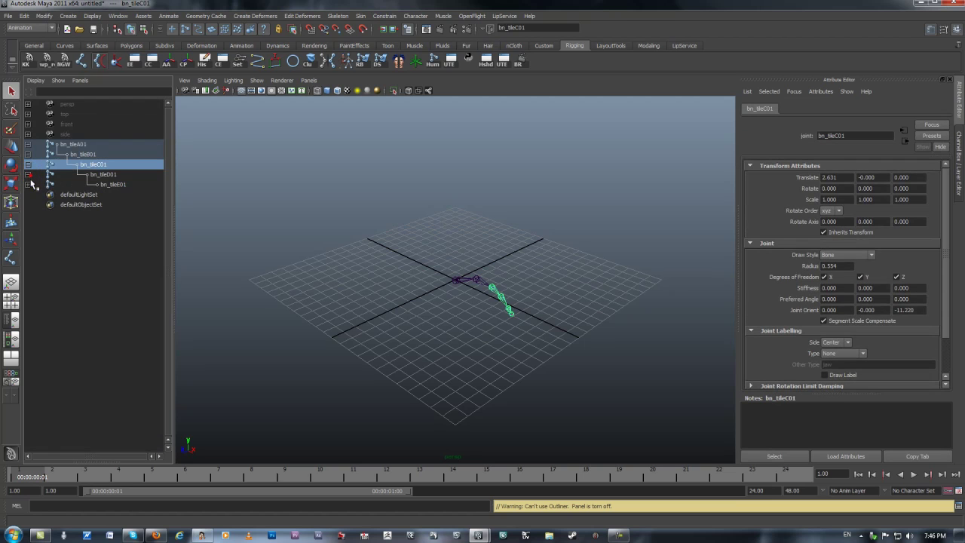
click(29, 184)
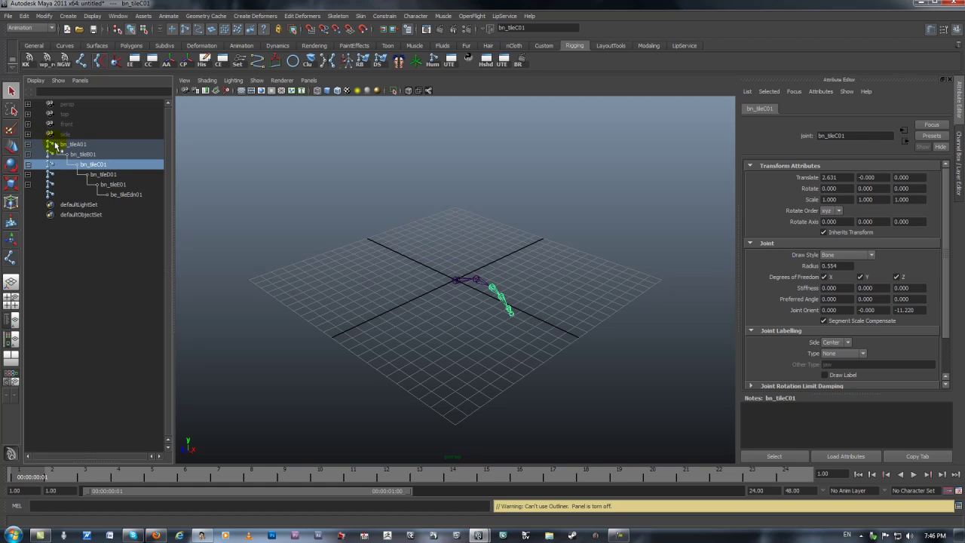
click(36, 172)
Step: Collapse the bn_tileA01 hierarchy, deselect, and orbit the perspective view lower onto the chain
click(30, 146)
click(447, 294)
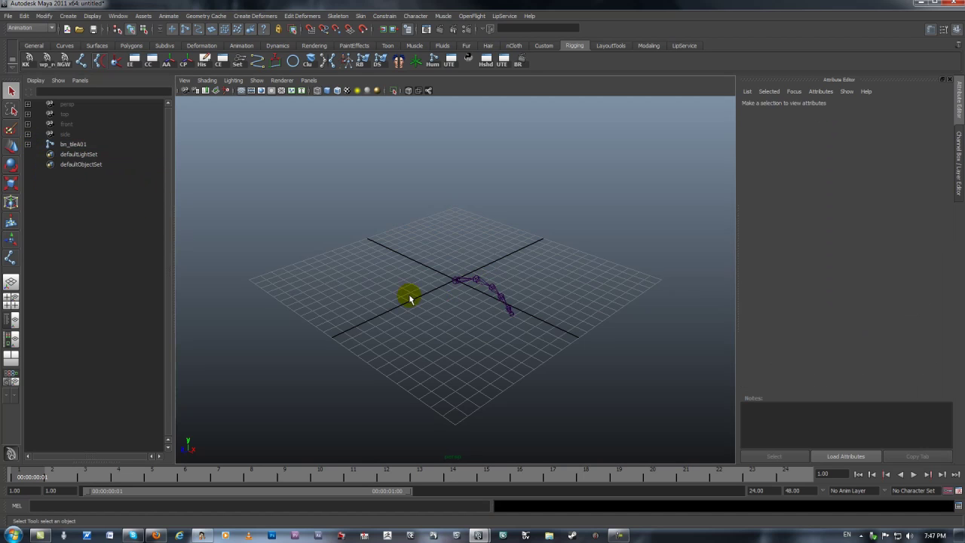
alt+drag(410, 300, 521, 324)
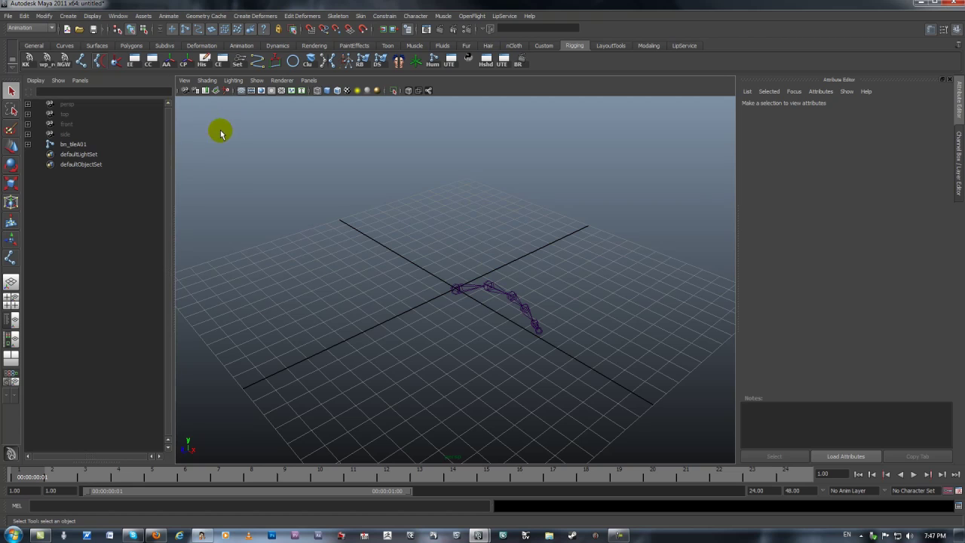
Step: Create a NURBS circle at the origin and show nurbsCircle1 in the Channel Box
click(75, 19)
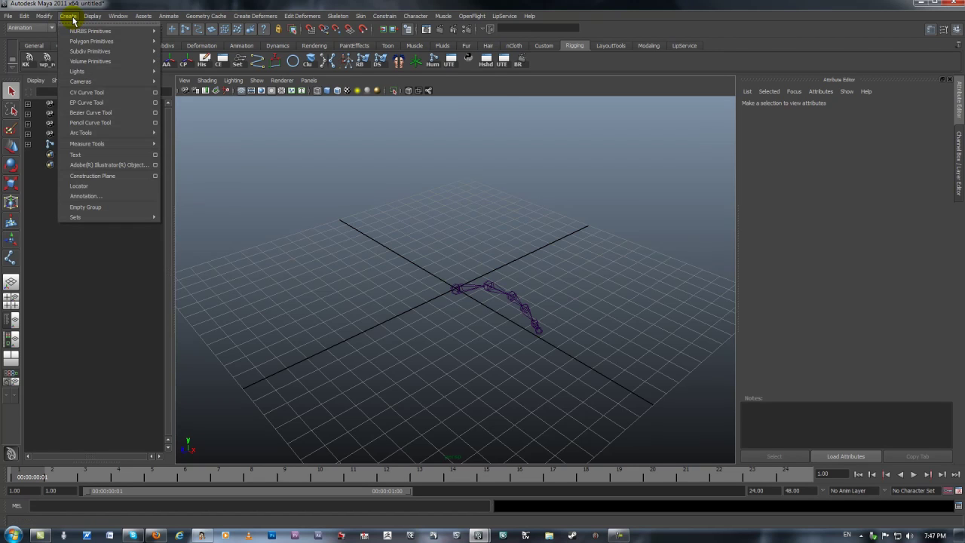
mouse_move(81, 31)
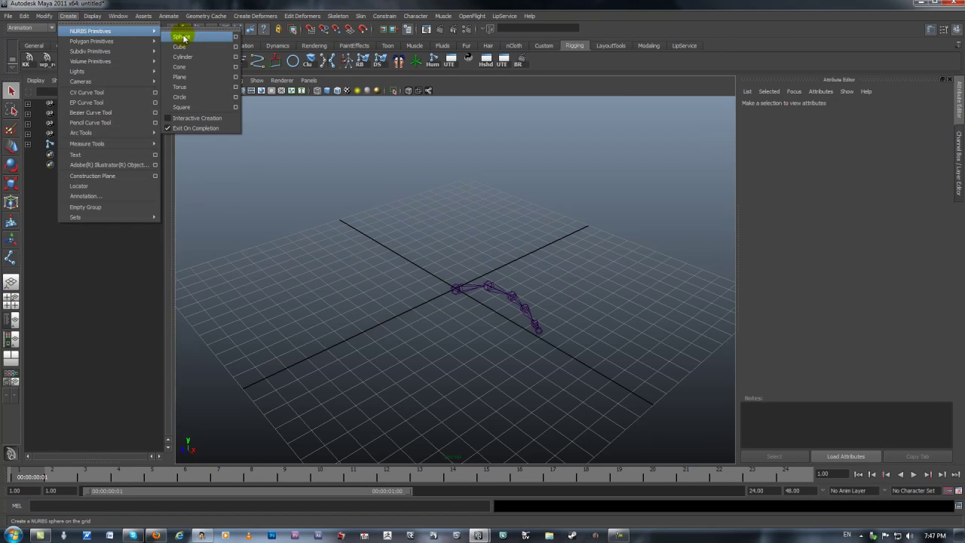
click(197, 97)
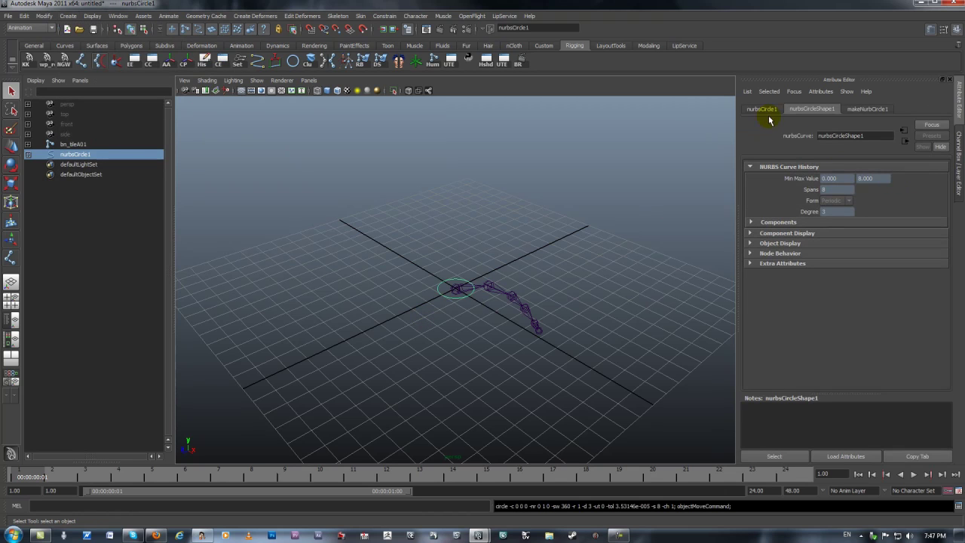
click(763, 109)
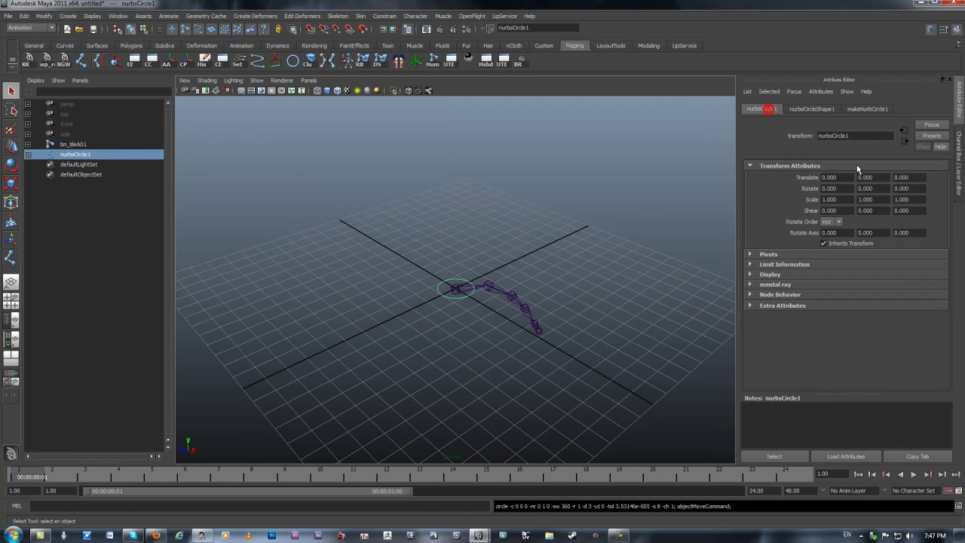
click(441, 291)
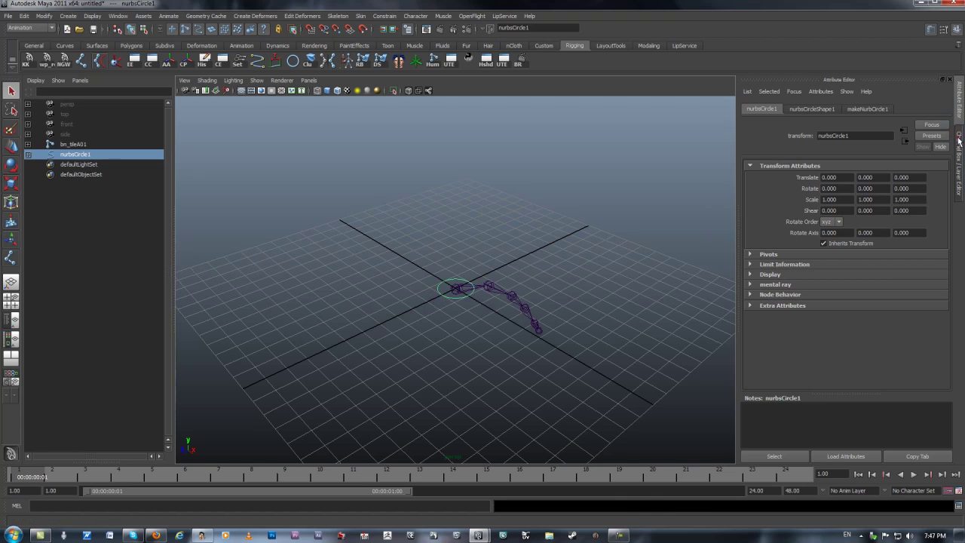
click(959, 140)
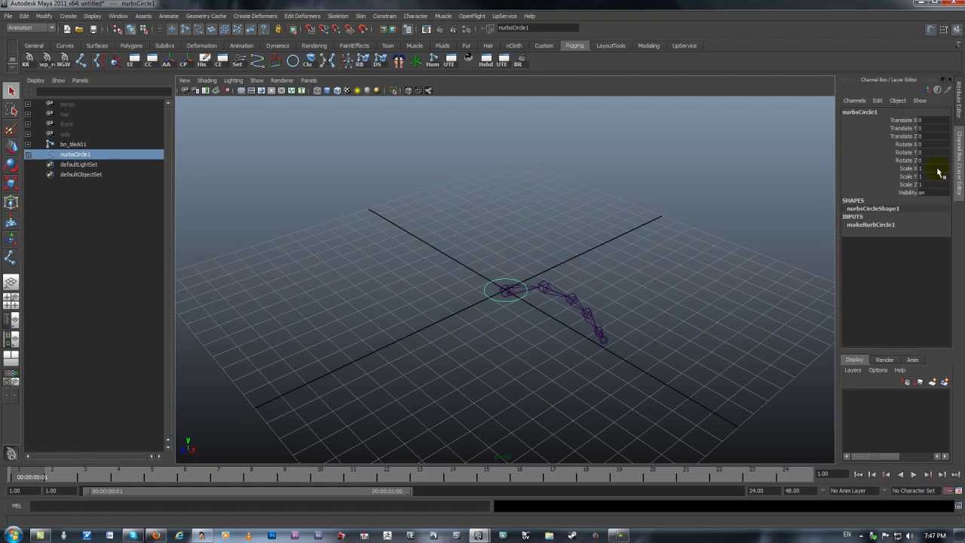
Step: Rename nurbsCircle1 to cc_tiel01 in the Channel Box name field
click(873, 114)
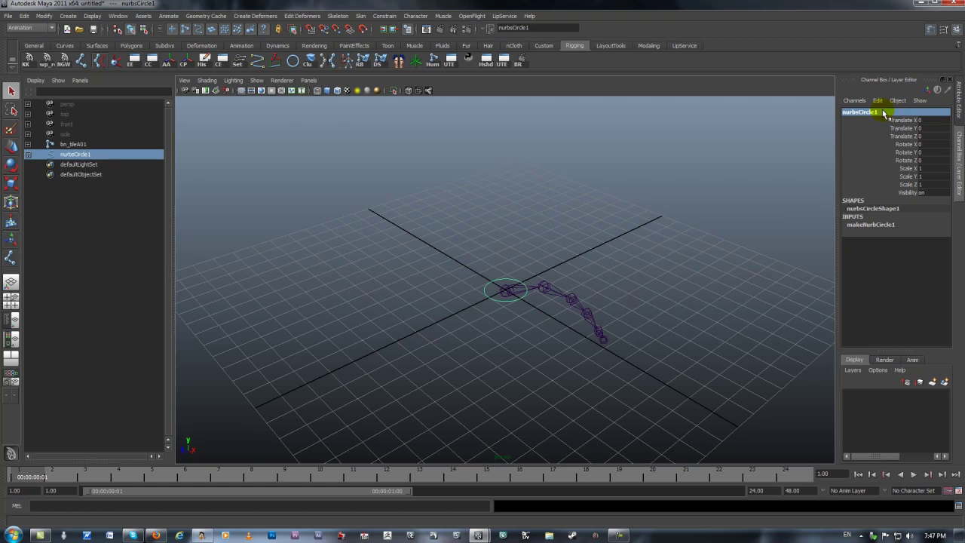
click(884, 113)
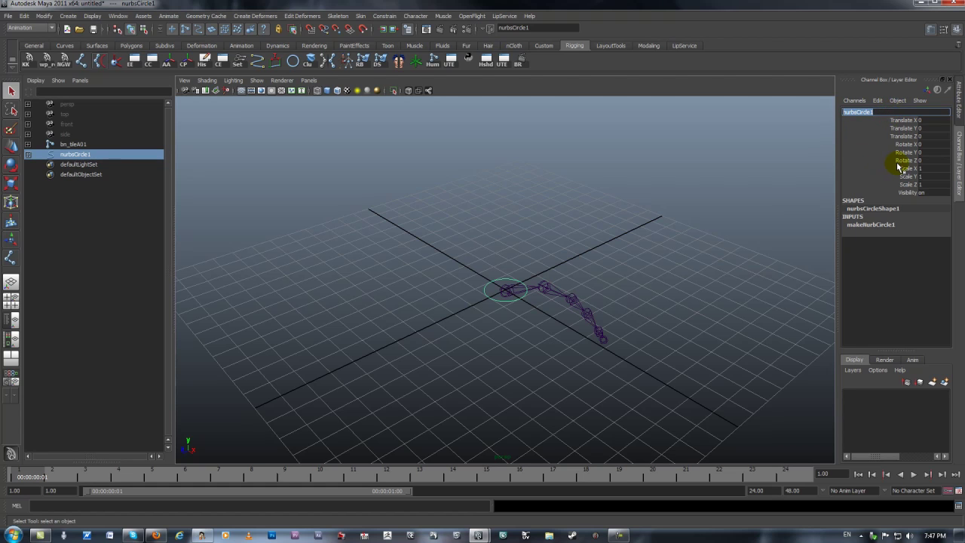
text(cc_tiel01)
key(Return)
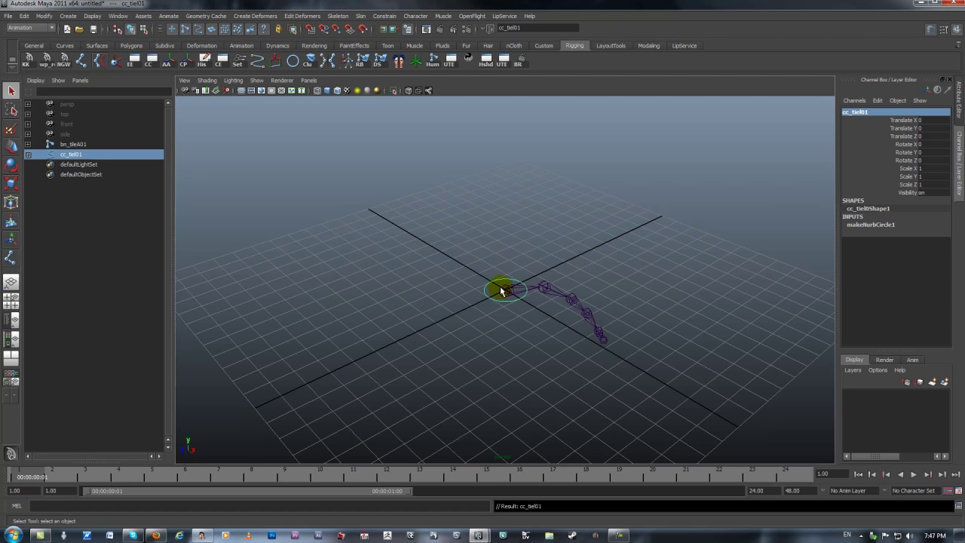
Step: Rotate cc_tiel01 to Rotate X 90 and orbit the view to check it stands upright
key(e)
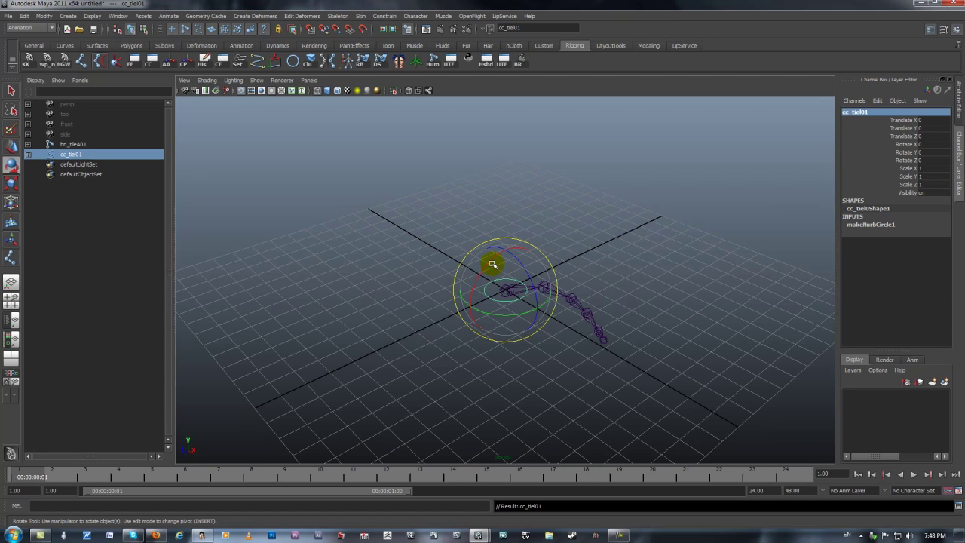
drag(495, 255, 490, 347)
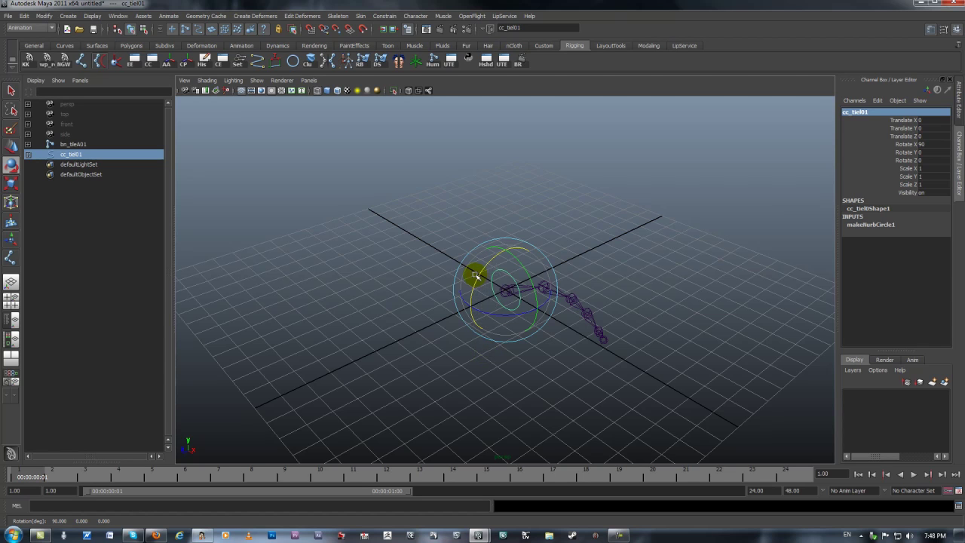
alt+drag(588, 347, 539, 324)
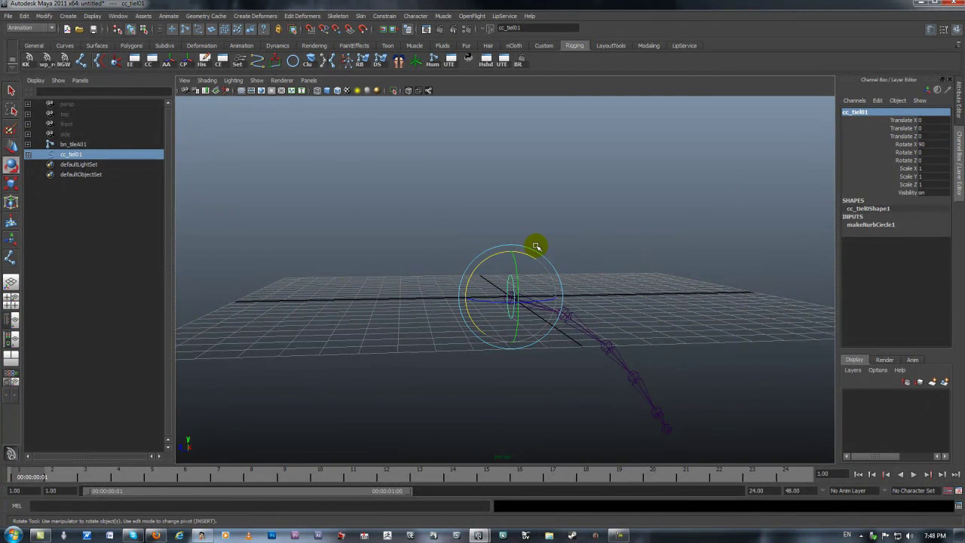
alt+drag(535, 248, 588, 233)
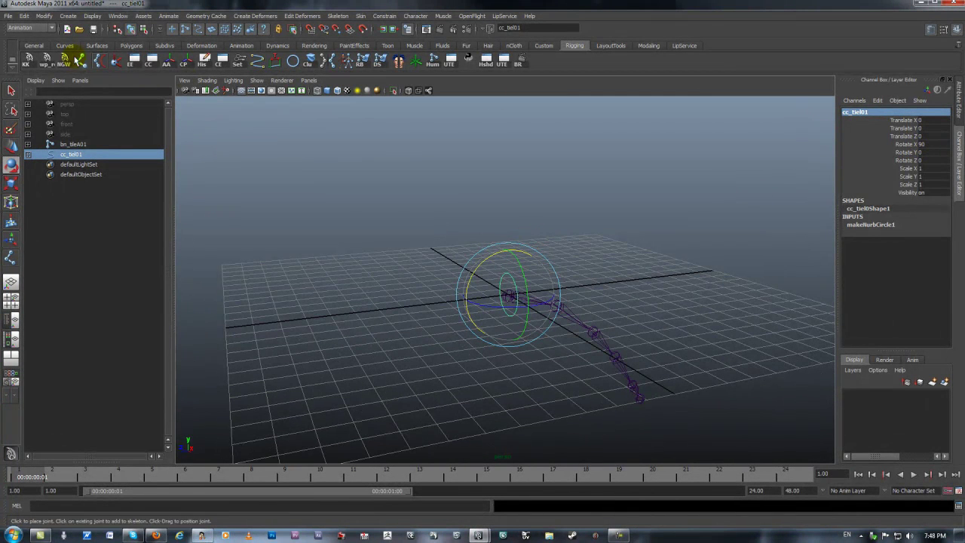
Step: Freeze cc_tiel01's transformations so its rotate channels read 0 while staying upright
click(43, 17)
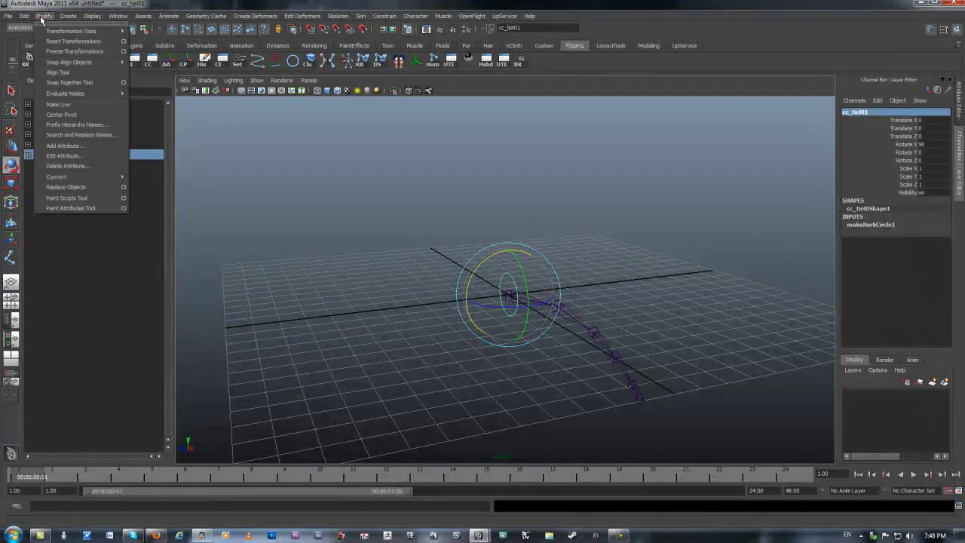
click(64, 52)
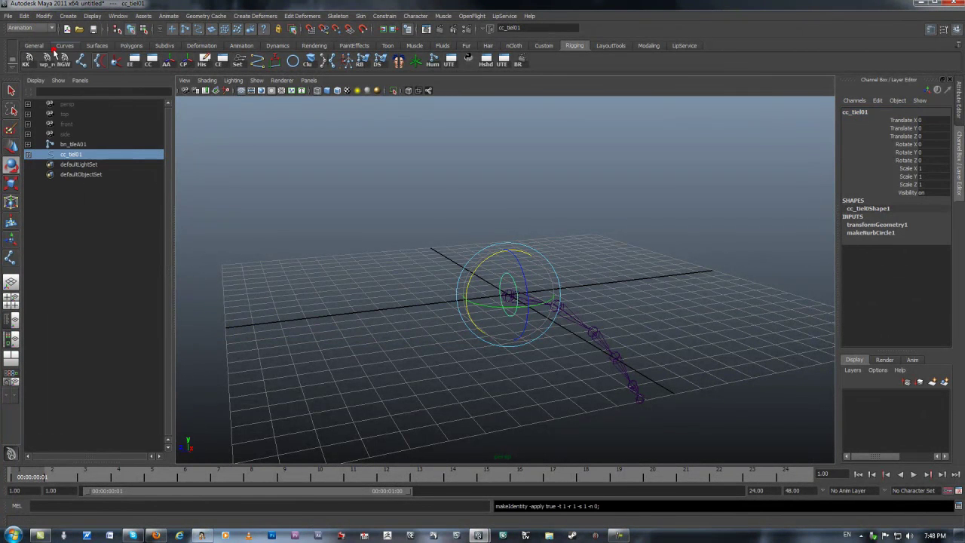
click(901, 135)
right_click(899, 137)
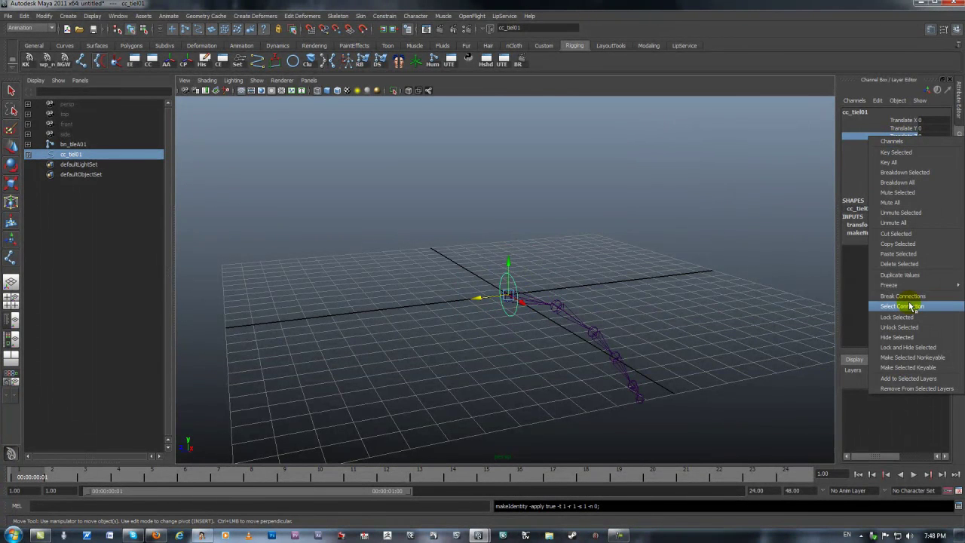
mouse_move(907, 286)
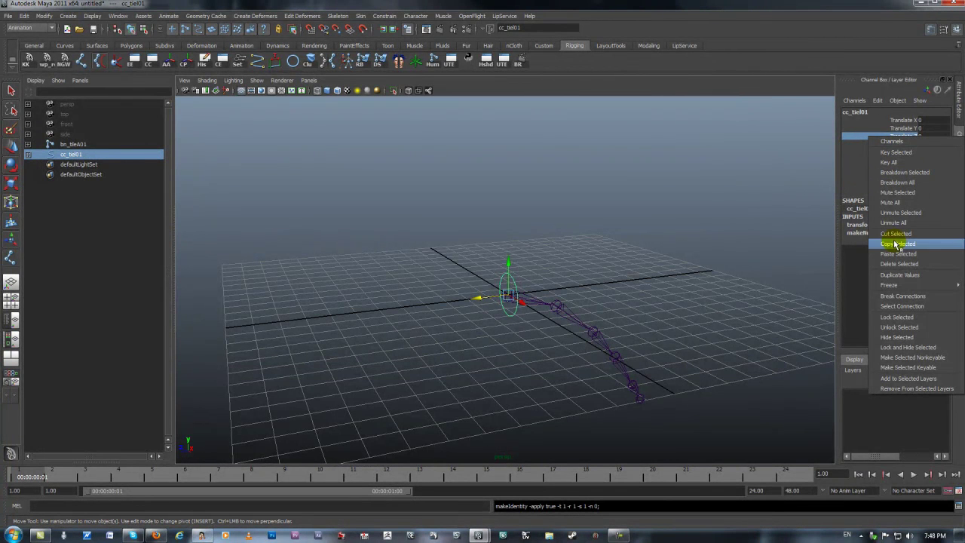
click(857, 159)
key(e)
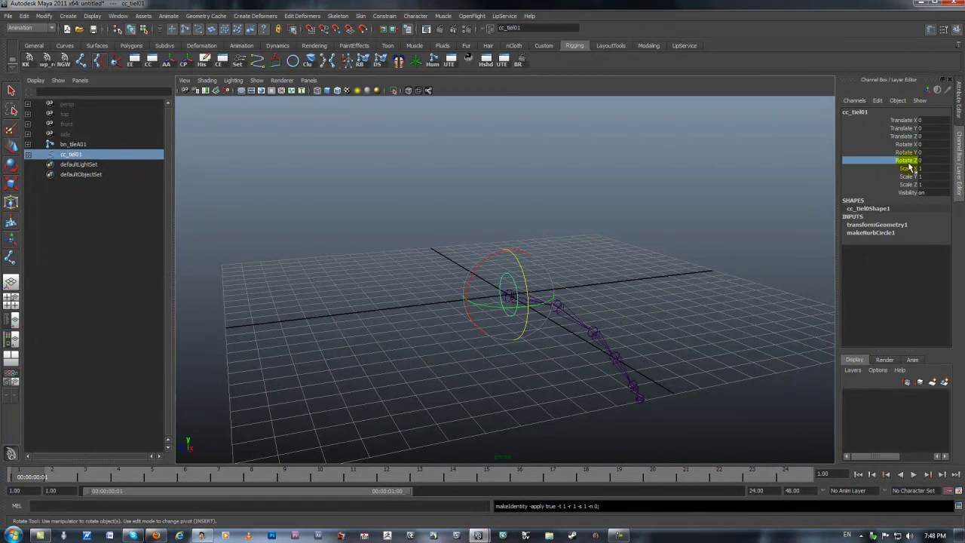
click(573, 211)
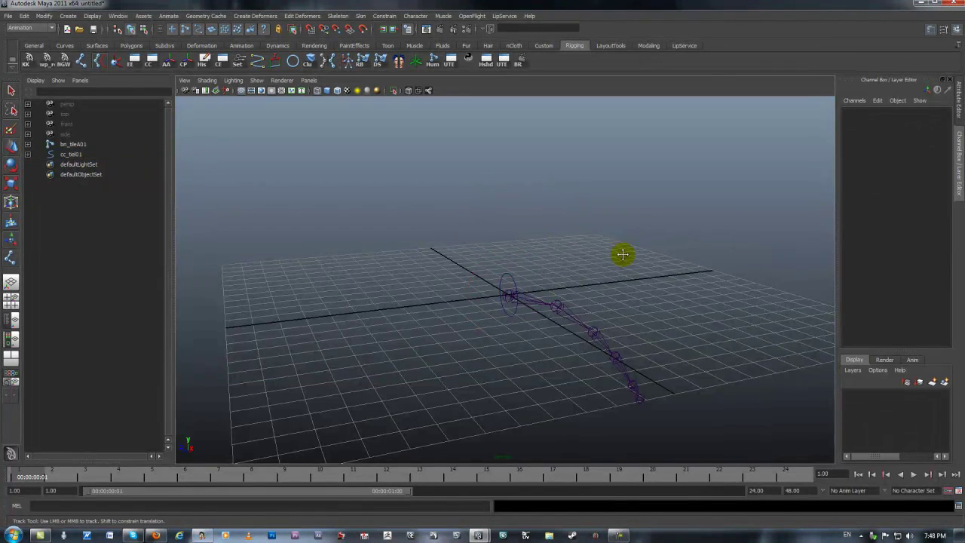
mouse_move(620, 254)
alt+mouse_down()
mouse_move(636, 259)
mouse_move(624, 272)
mouse_move(575, 249)
mouse_move(663, 276)
mouse_move(626, 276)
mouse_move(660, 286)
mouse_move(638, 248)
alt+mouse_up()
alt+right_drag(638, 248, 619, 259)
mouse_move(619, 258)
alt+mouse_down()
mouse_move(631, 270)
mouse_move(610, 263)
mouse_move(638, 278)
mouse_move(630, 273)
alt+mouse_up()
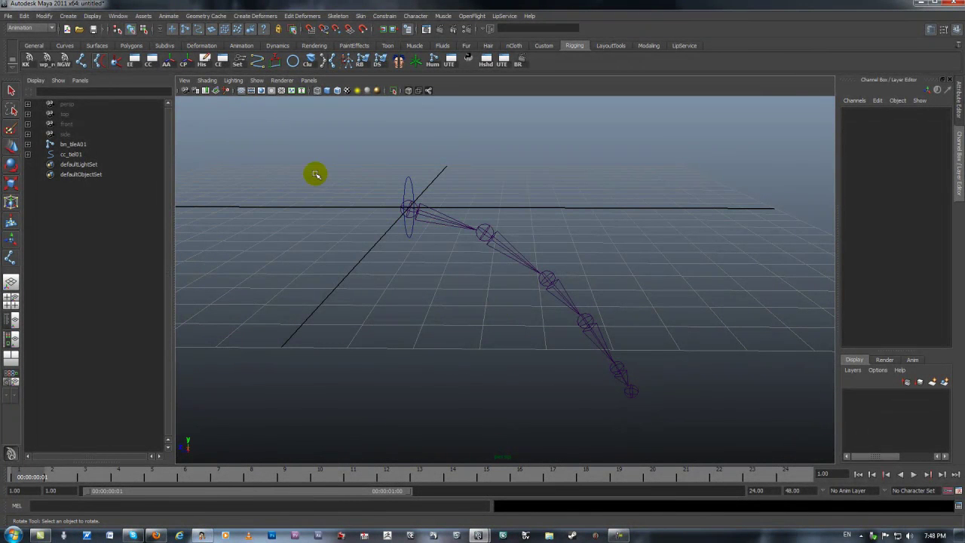
key(space)
click(418, 241)
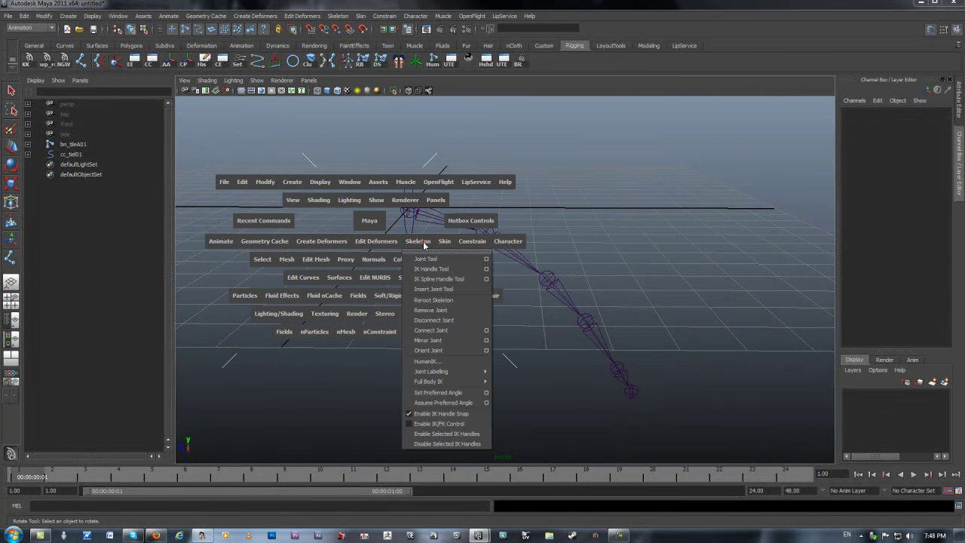
click(444, 270)
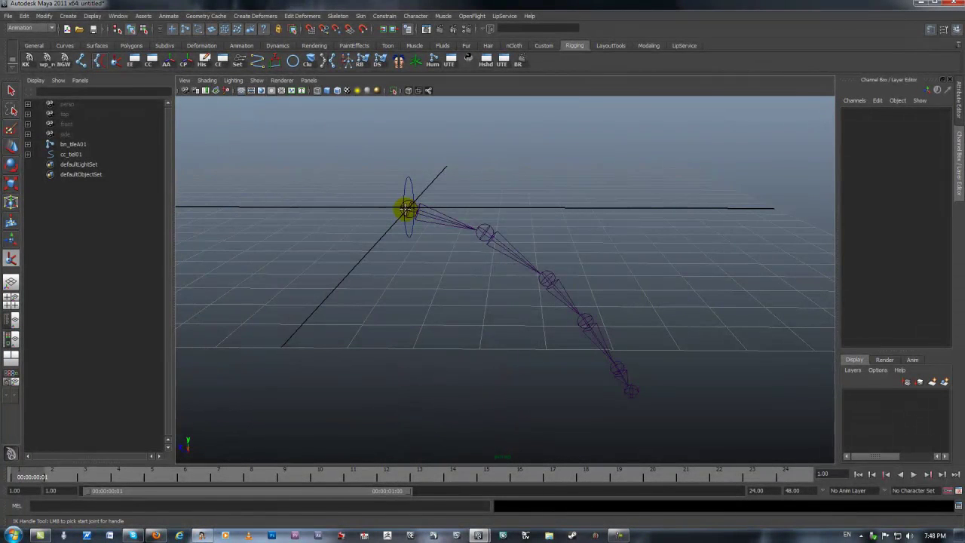
click(406, 209)
click(630, 392)
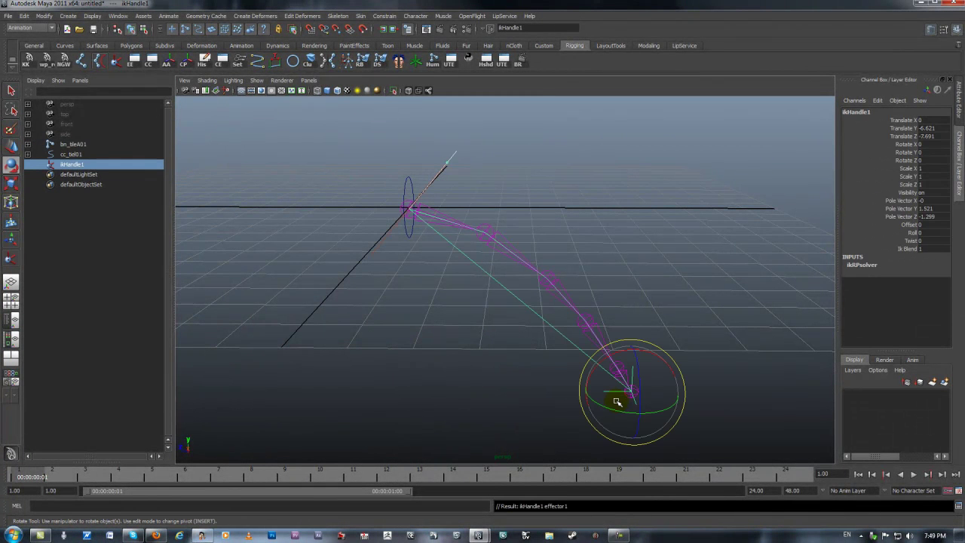
key(w)
mouse_move(628, 393)
mouse_down()
mouse_move(519, 374)
mouse_move(502, 356)
mouse_move(405, 404)
mouse_move(566, 398)
mouse_move(581, 355)
mouse_move(686, 379)
mouse_move(629, 380)
mouse_move(566, 339)
mouse_move(638, 386)
mouse_move(636, 378)
mouse_up()
key(ctrl+z)
key(ctrl+z)
key(ctrl+z)
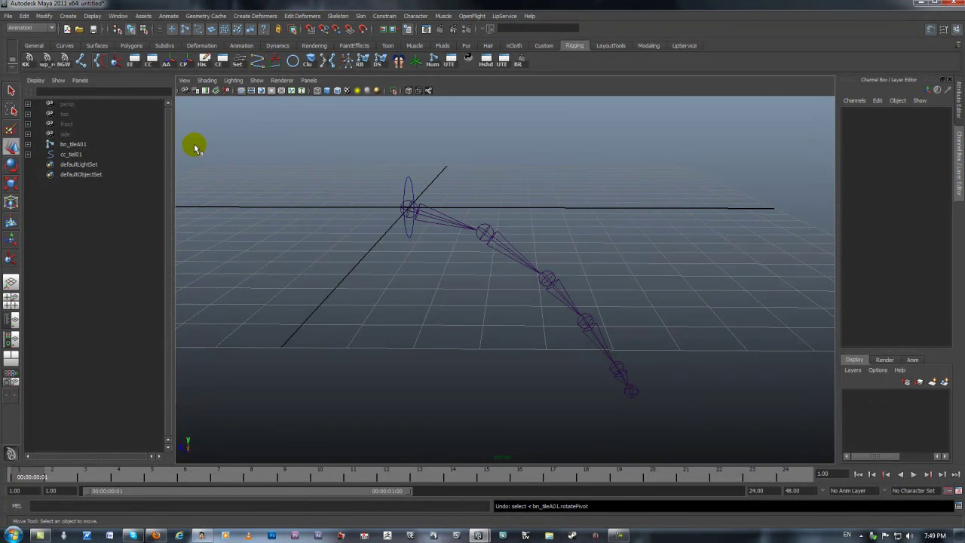
Step: Try the IK Spline Handle Tool from root joint to tail tip and adjust its tool settings
double_click(100, 60)
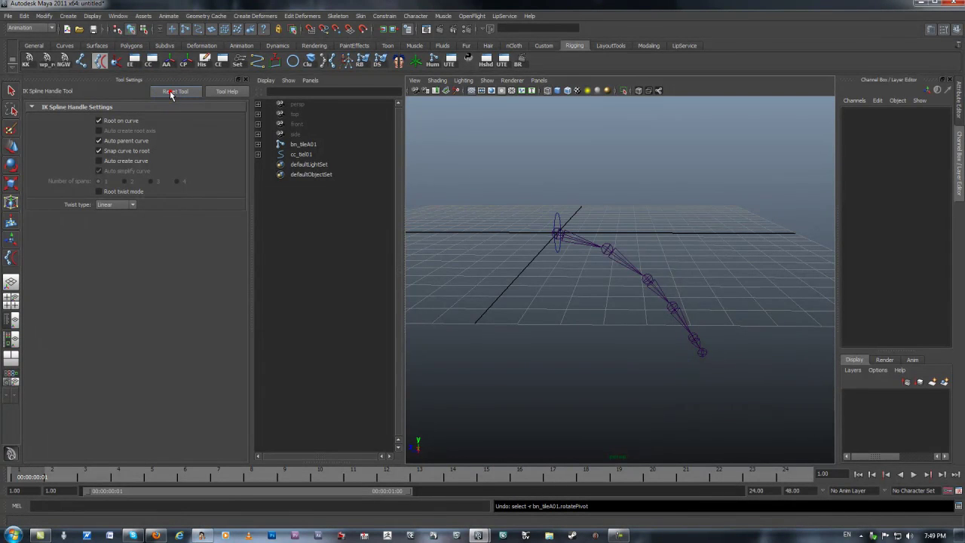
click(246, 79)
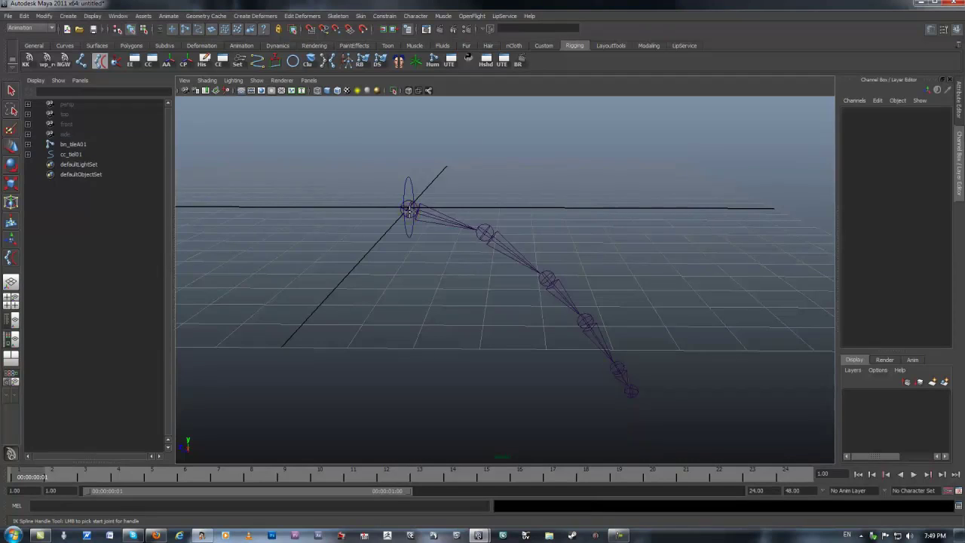
click(408, 210)
click(632, 393)
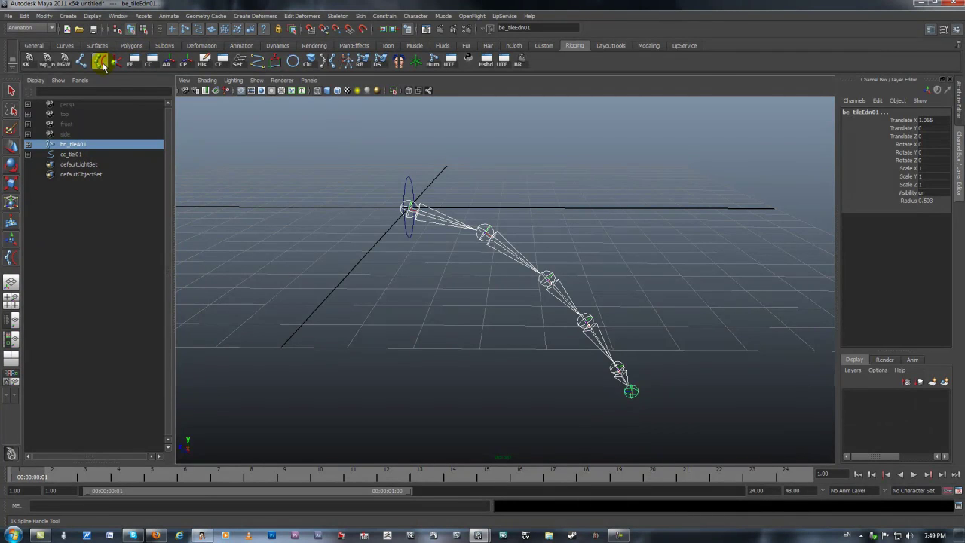
click(101, 61)
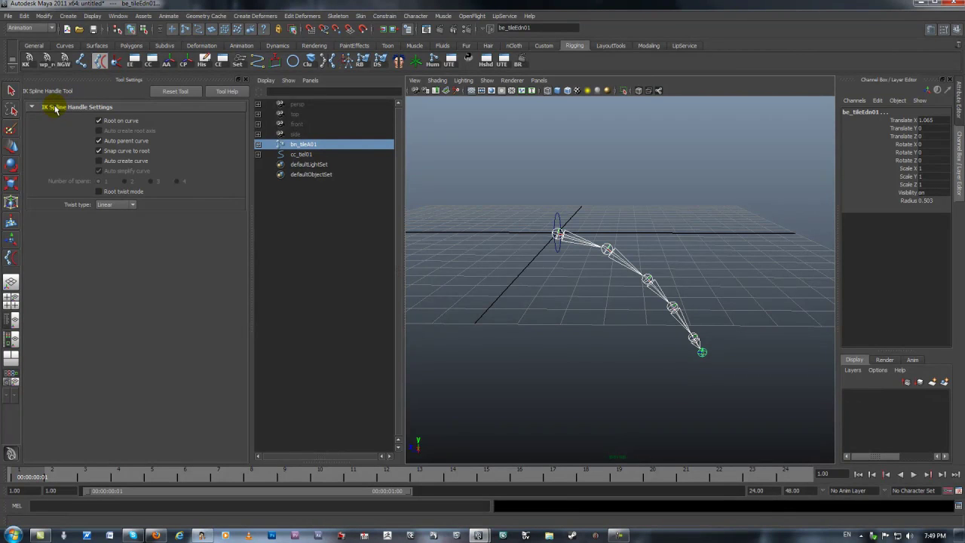
click(180, 92)
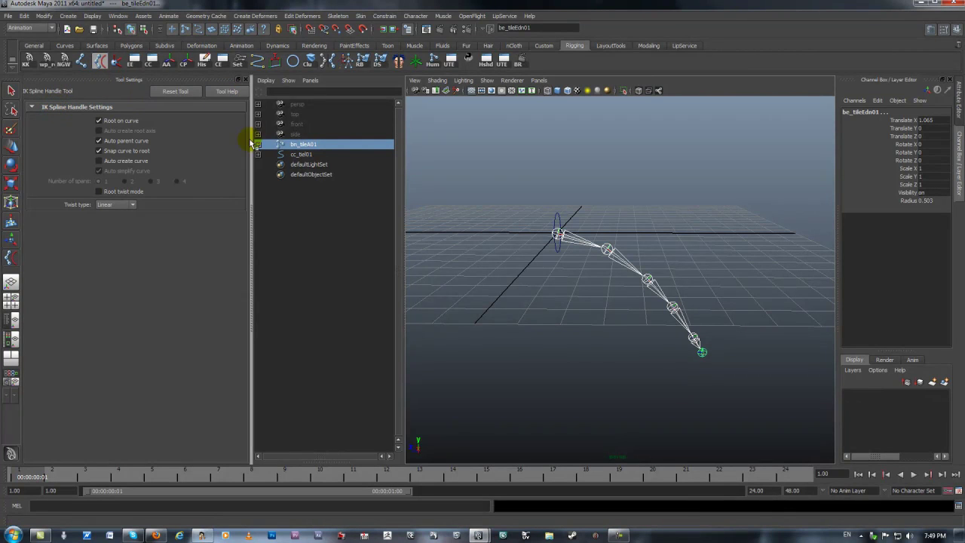
click(452, 144)
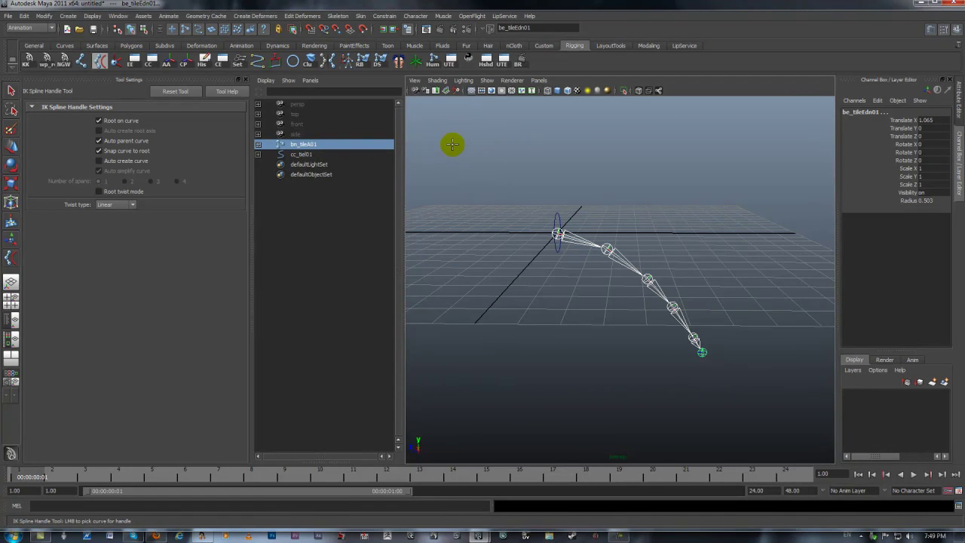
click(244, 83)
Step: Reset the IK Spline Handle Tool to defaults and create ikHandle1 from root joint to tail tip
key(space)
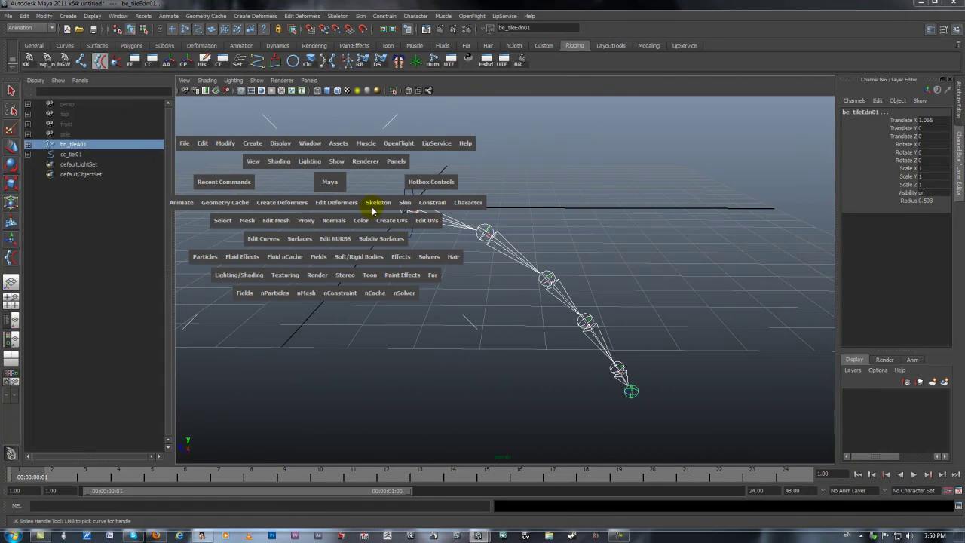
drag(381, 219, 445, 241)
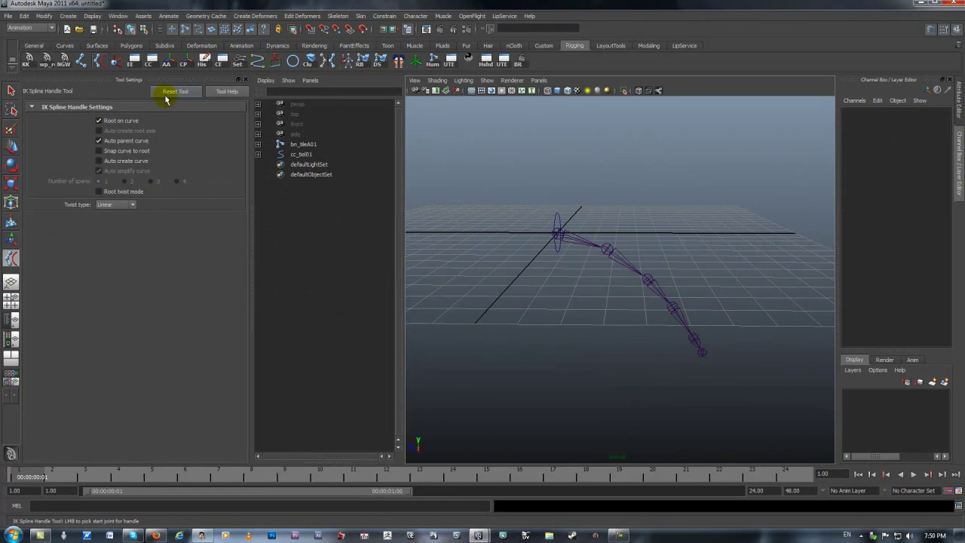
click(187, 92)
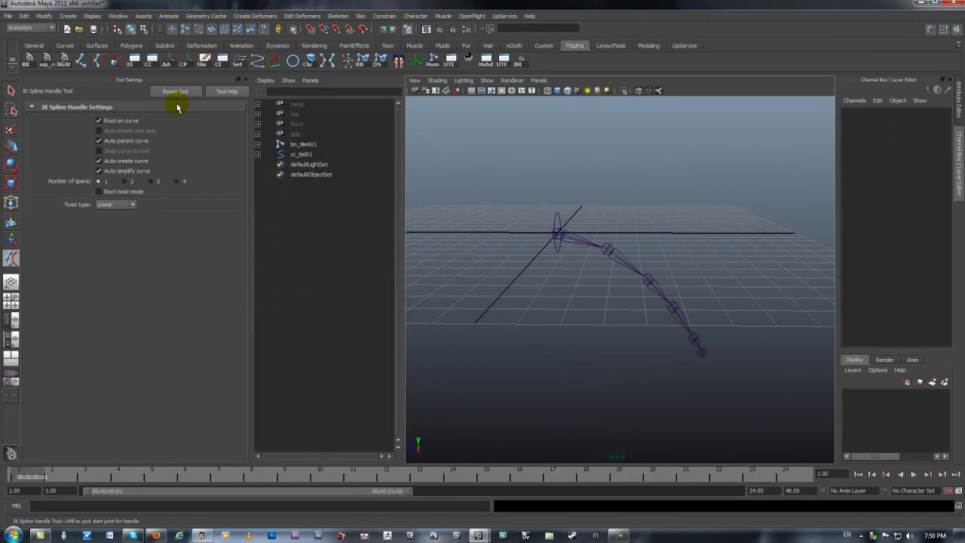
click(559, 235)
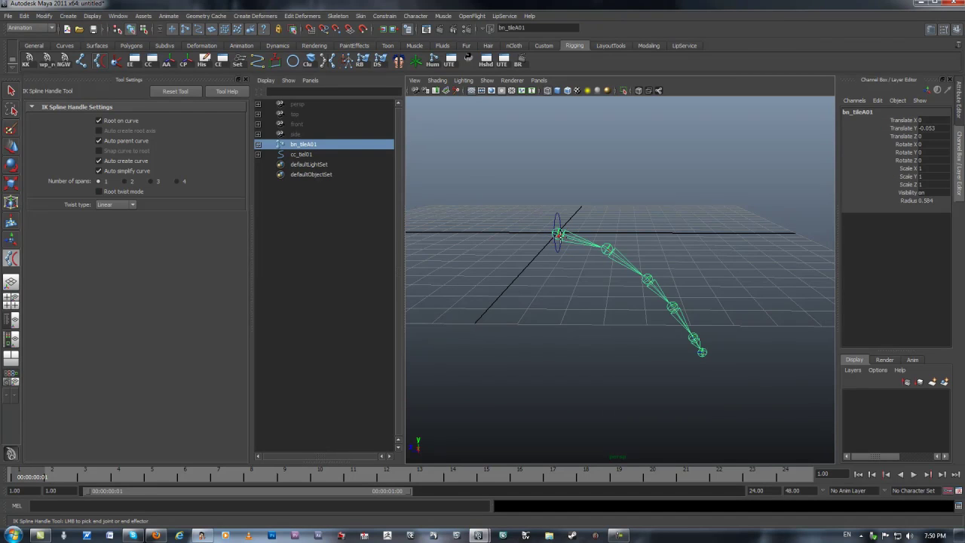
click(703, 351)
key(w)
key(space)
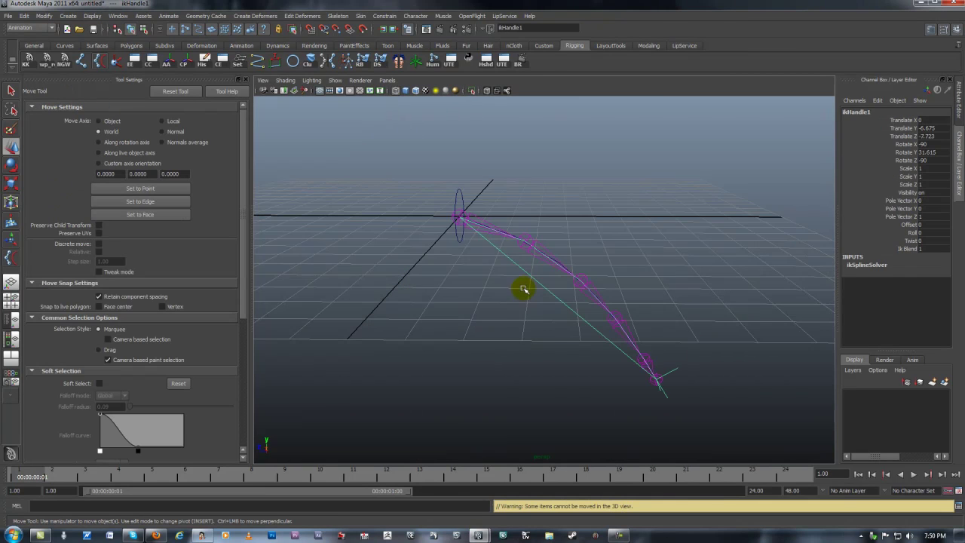
alt+right_drag(603, 218, 715, 249)
alt+drag(716, 249, 369, 133)
click(379, 113)
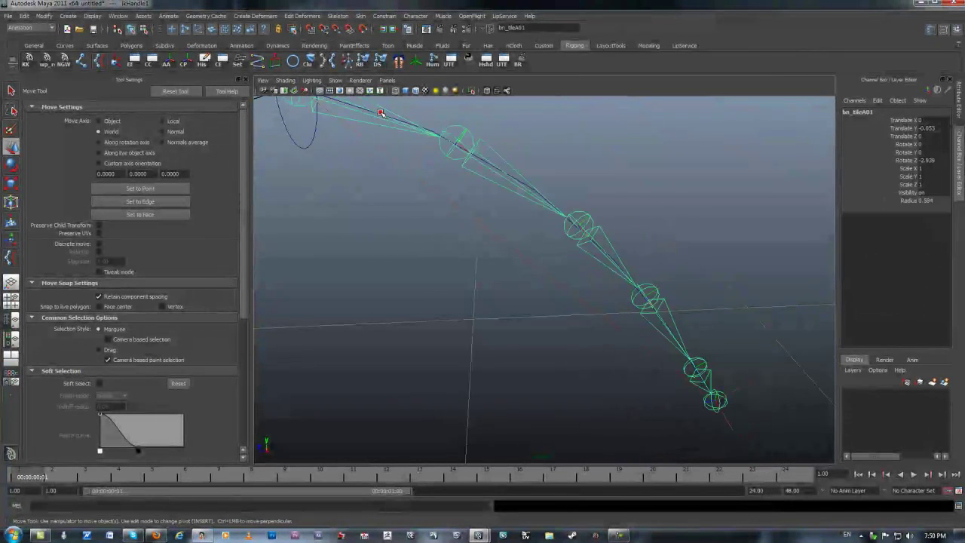
click(420, 122)
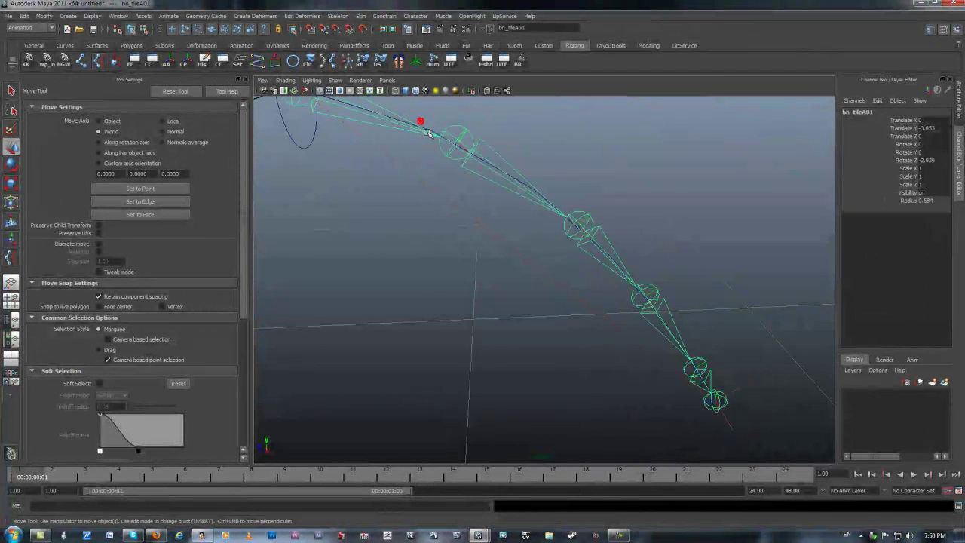
click(433, 130)
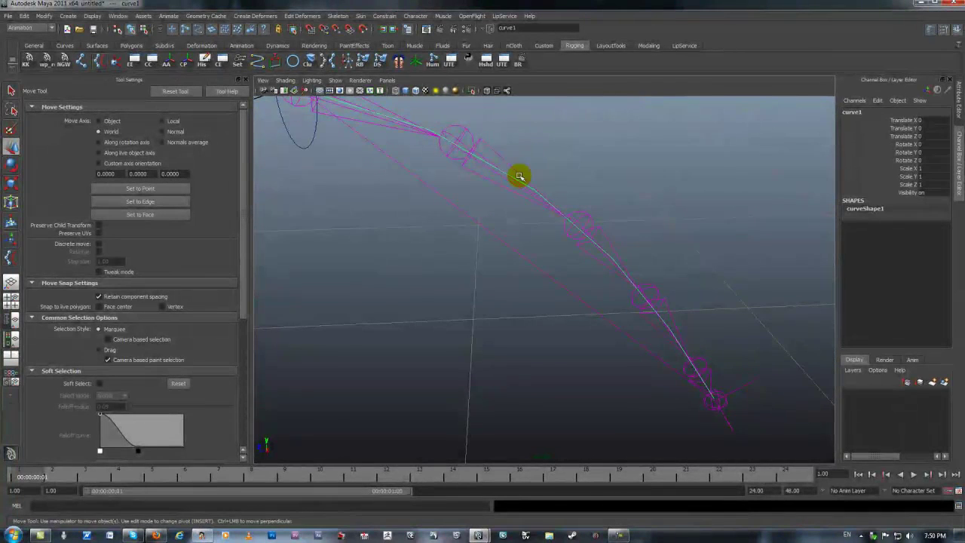
drag(517, 173, 560, 196)
scroll(560, 196, down, 3)
right_click(560, 194)
click(502, 166)
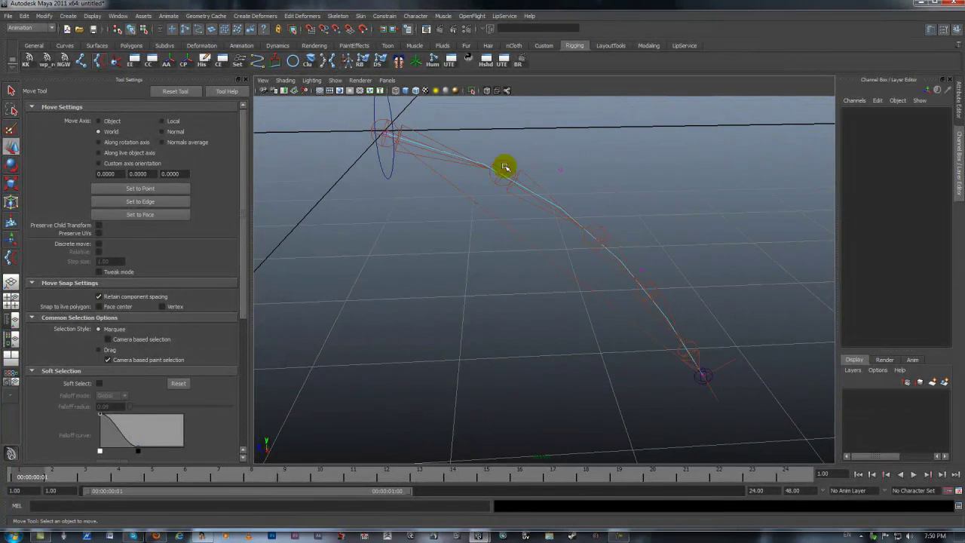
click(549, 179)
right_drag(578, 176, 560, 168)
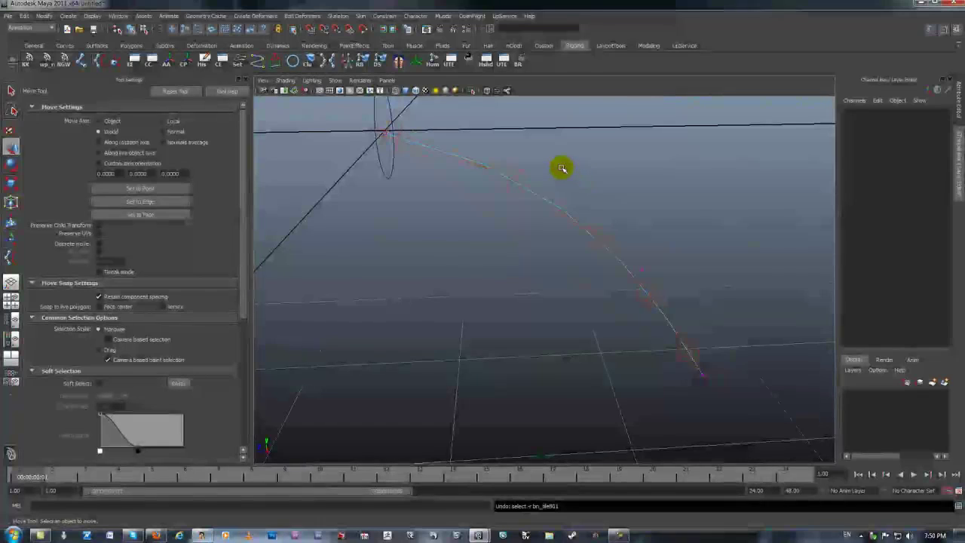
click(560, 169)
middle_drag(576, 177, 548, 127)
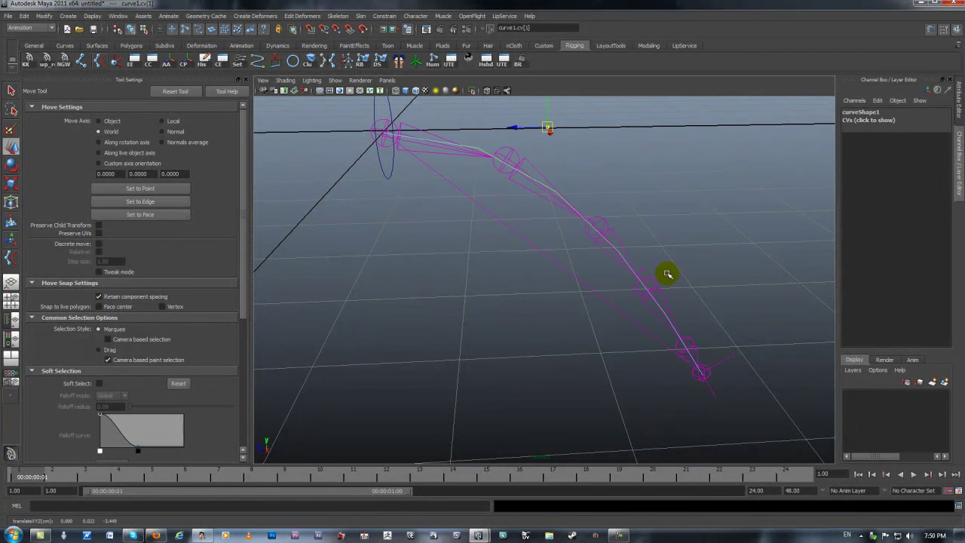
click(644, 270)
click(641, 269)
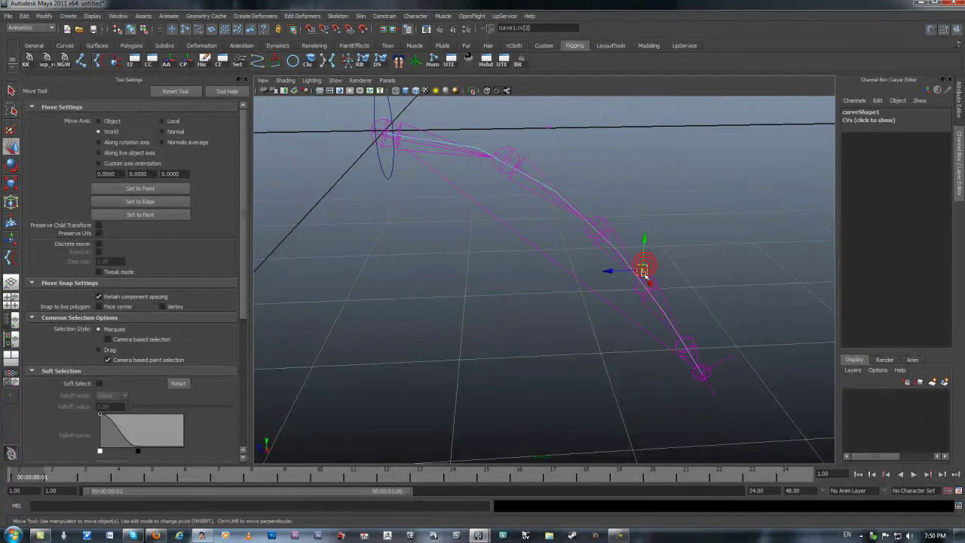
middle_drag(641, 269, 719, 178)
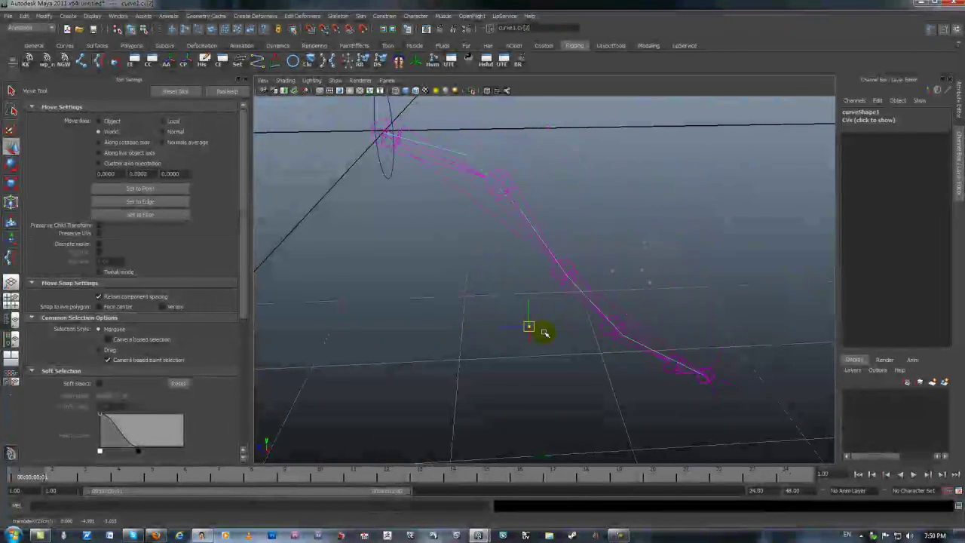
middle_drag(544, 332, 706, 200)
key(ctrl+z)
key(ctrl+z)
key(ctrl+z)
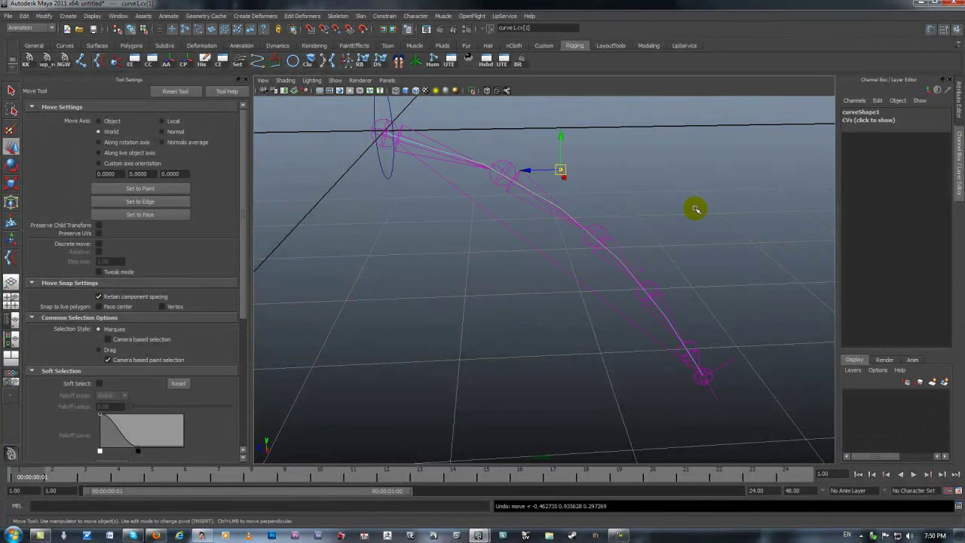
key(ctrl+z)
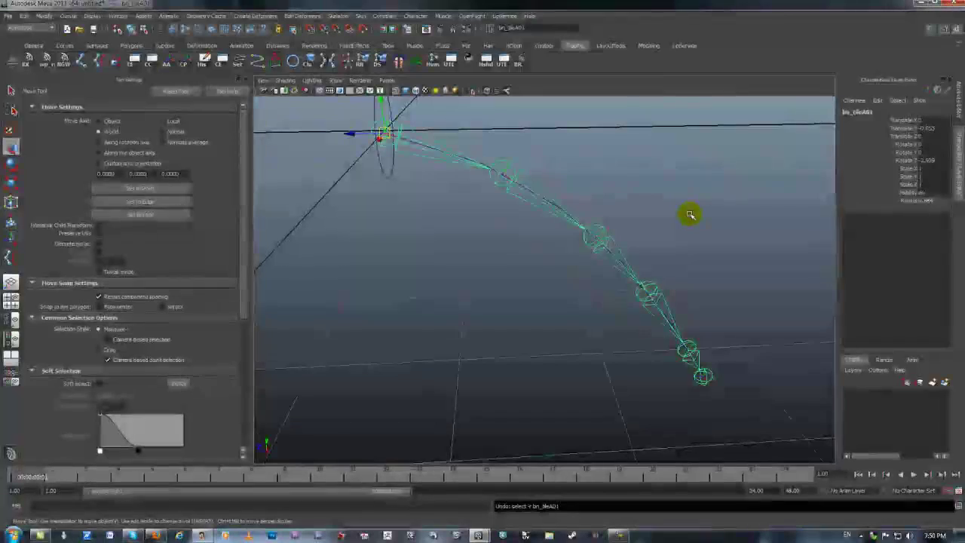
key(ctrl+z)
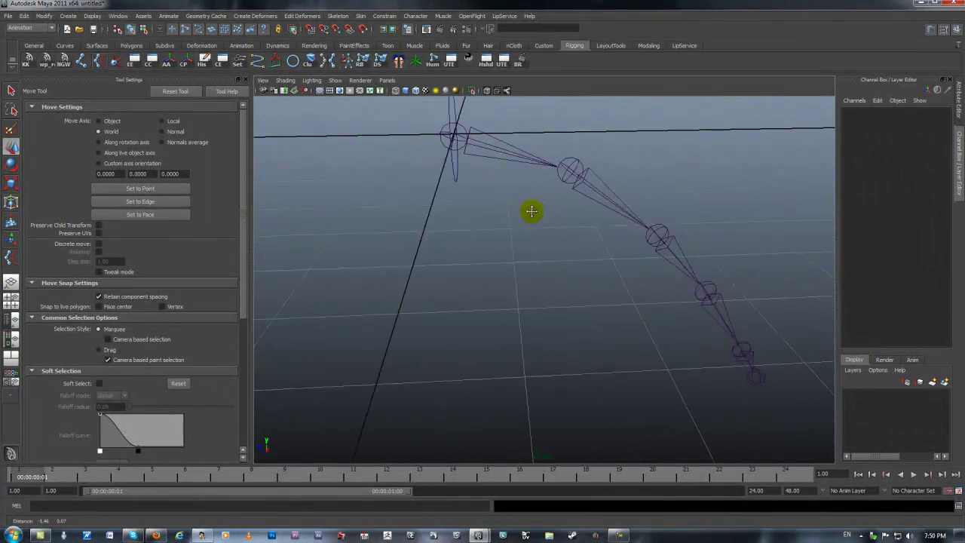